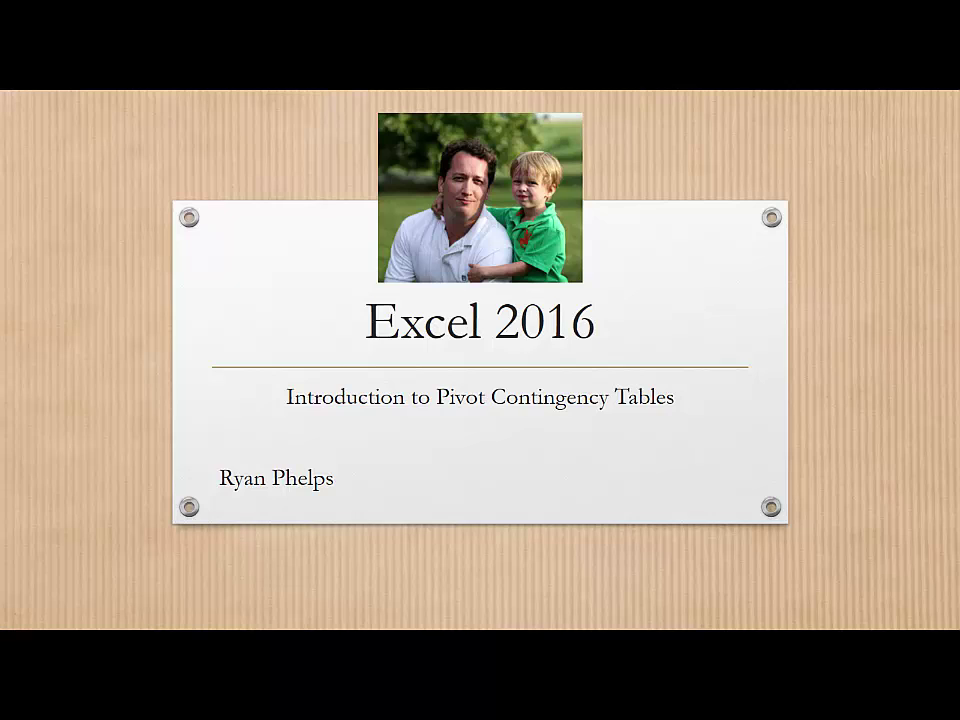
# Step: Advance the slideshow to the Pivot Tables slide, then switch to the Movie Contingency workbook
pyautogui.click(306, 709)
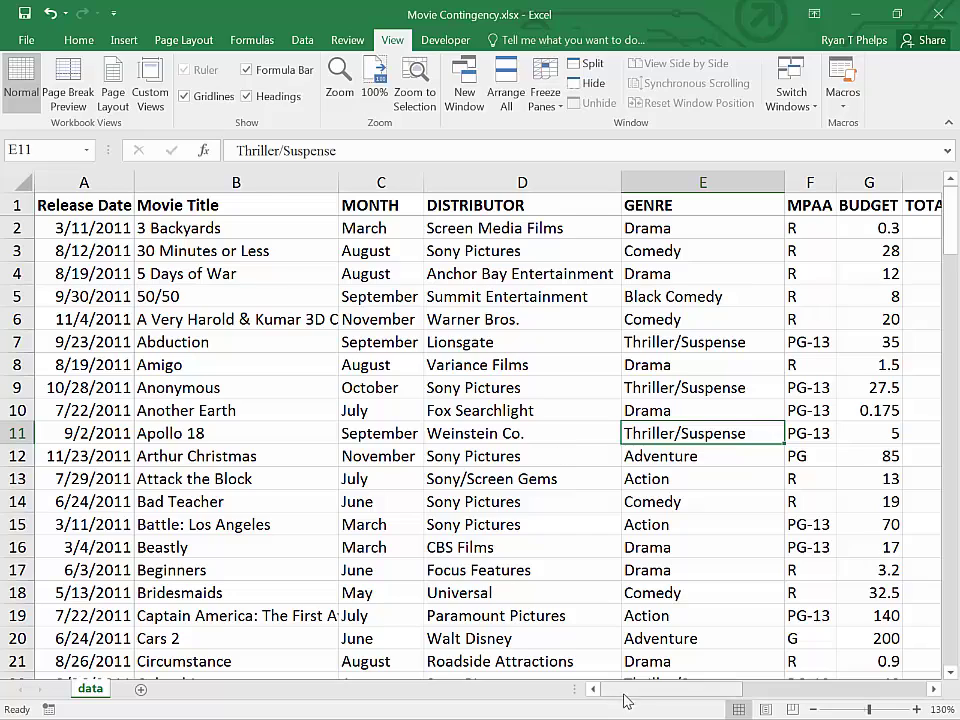
# Step: Select a cell in the movie data and open Create PivotTable for range data!$A$1:$Q$140
pyautogui.moveTo(626, 699)
pyautogui.mouseDown()
pyautogui.moveTo(720, 699)
pyautogui.moveTo(640, 699)
pyautogui.mouseUp()
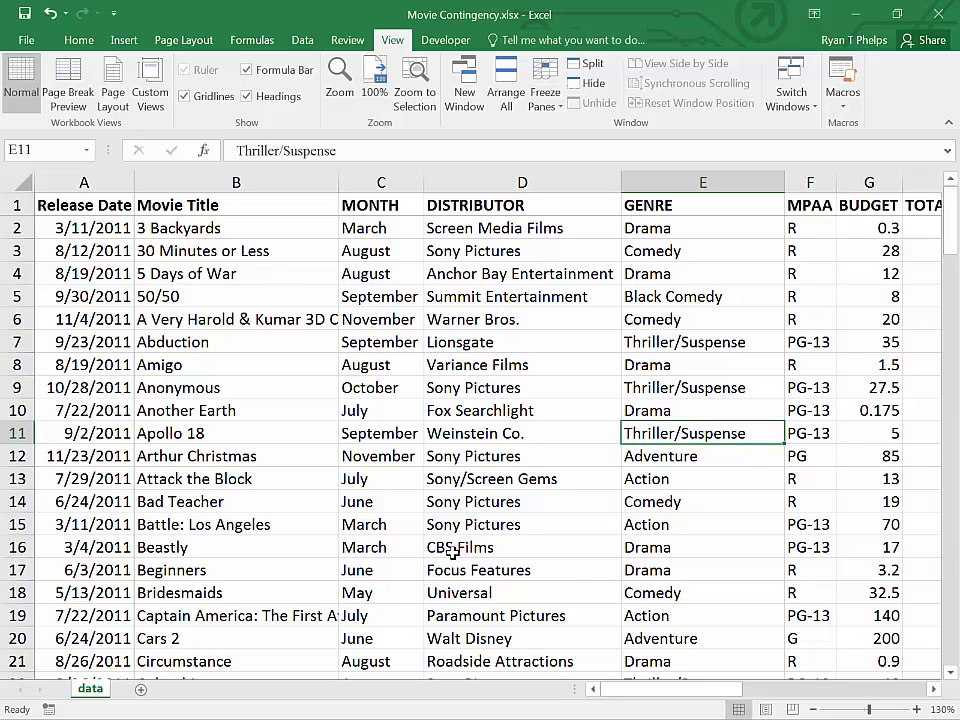
pyautogui.scroll(-13, 430, 545)
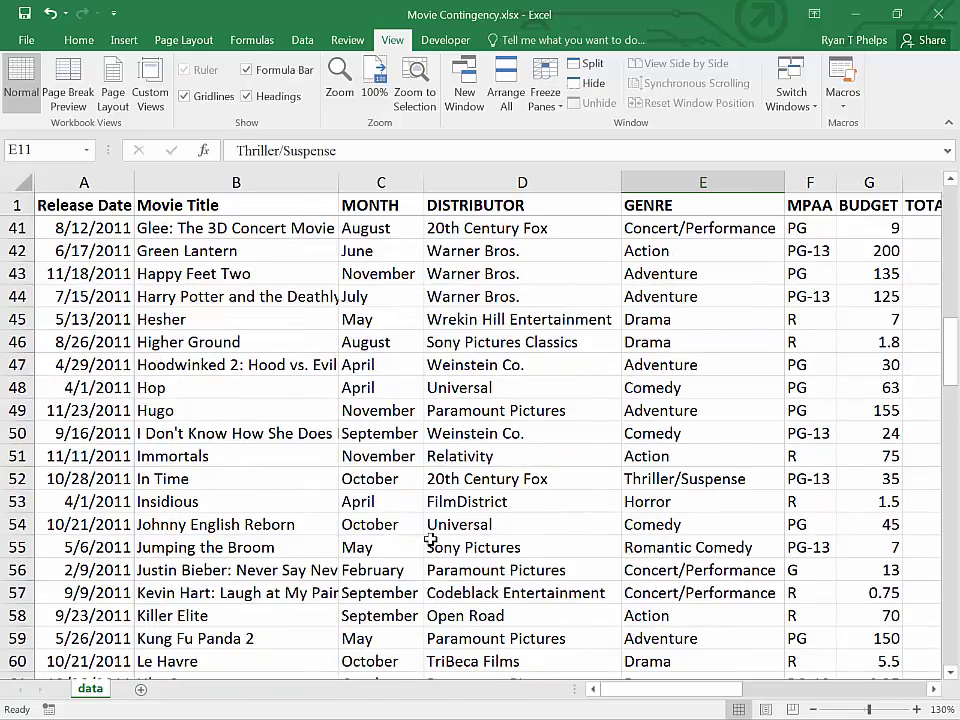
pyautogui.moveTo(634, 690)
pyautogui.mouseDown()
pyautogui.moveTo(830, 690)
pyautogui.moveTo(628, 692)
pyautogui.mouseUp()
pyautogui.click(245, 340)
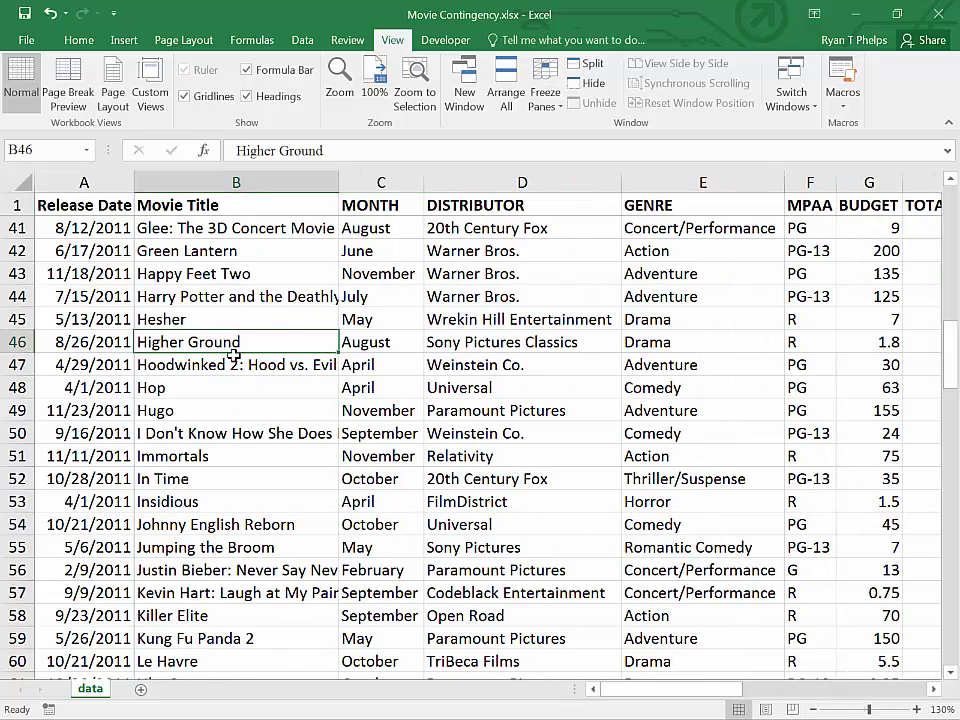
pyautogui.hotkey('alt', 'n')
pyautogui.press('v')
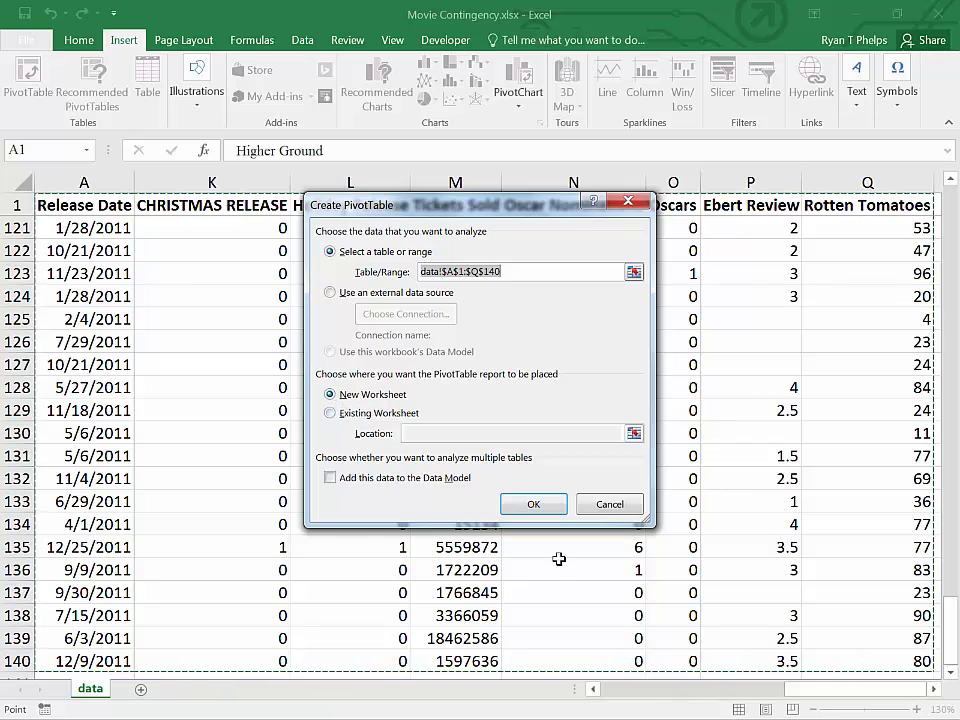
# Step: Create the pivot table on a new sheet with Rotten Tomatoes scores as rows
pyautogui.click(524, 506)
pyautogui.moveTo(944, 305); pyautogui.dragTo(947, 385)
pyautogui.moveTo(760, 406); pyautogui.dragTo(782, 605)
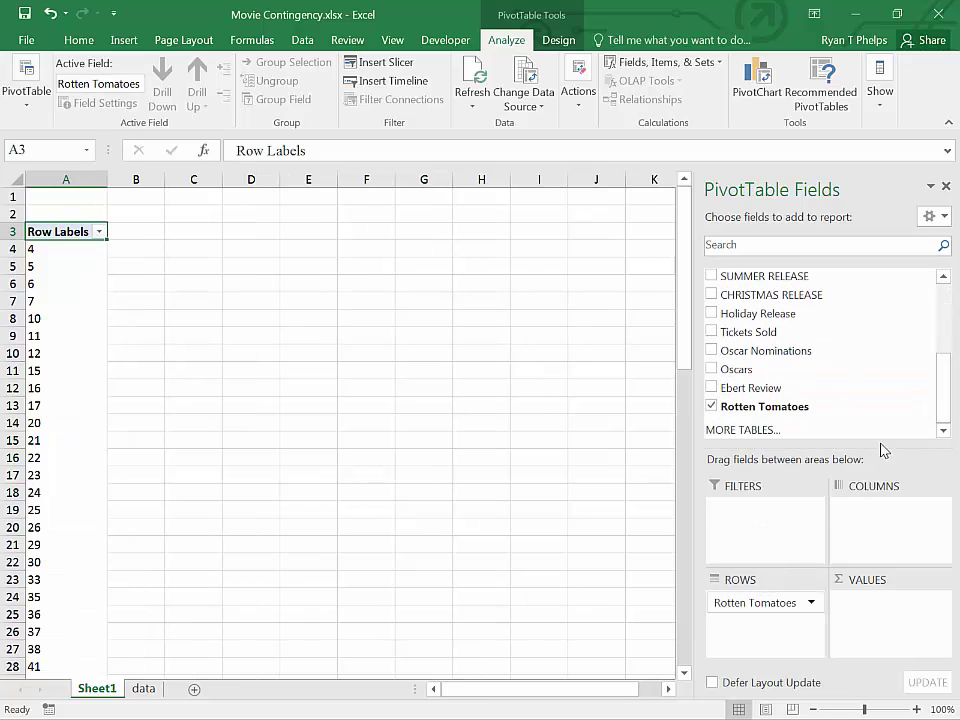
# Step: Try Movie Title as columns, remove it, and put MPAA ratings in the columns instead
pyautogui.moveTo(940, 402); pyautogui.dragTo(946, 328)
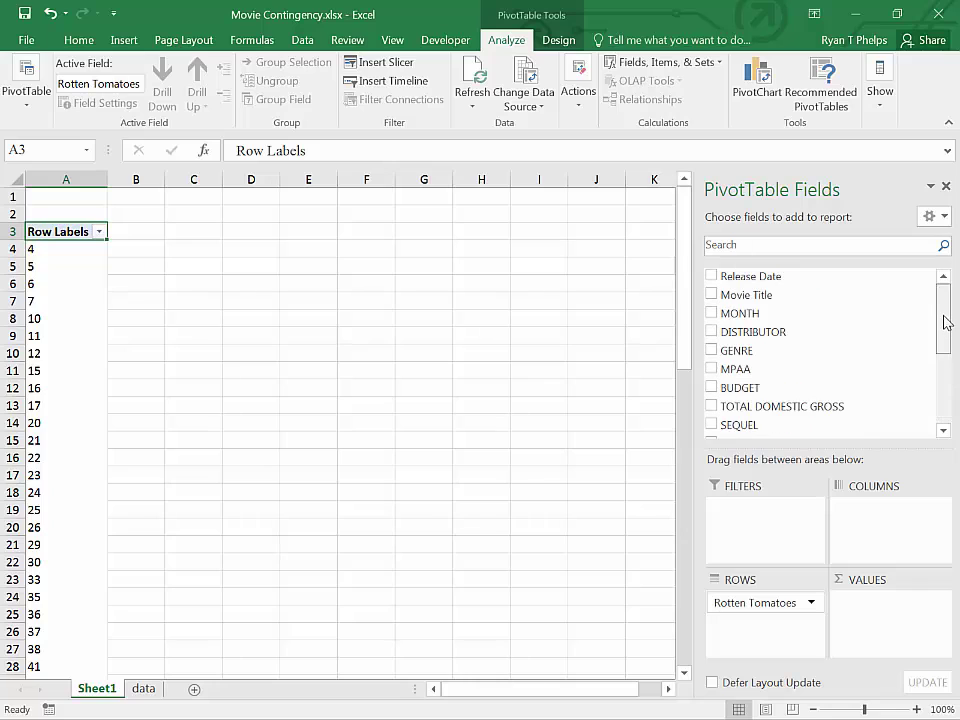
pyautogui.moveTo(763, 302); pyautogui.dragTo(878, 515)
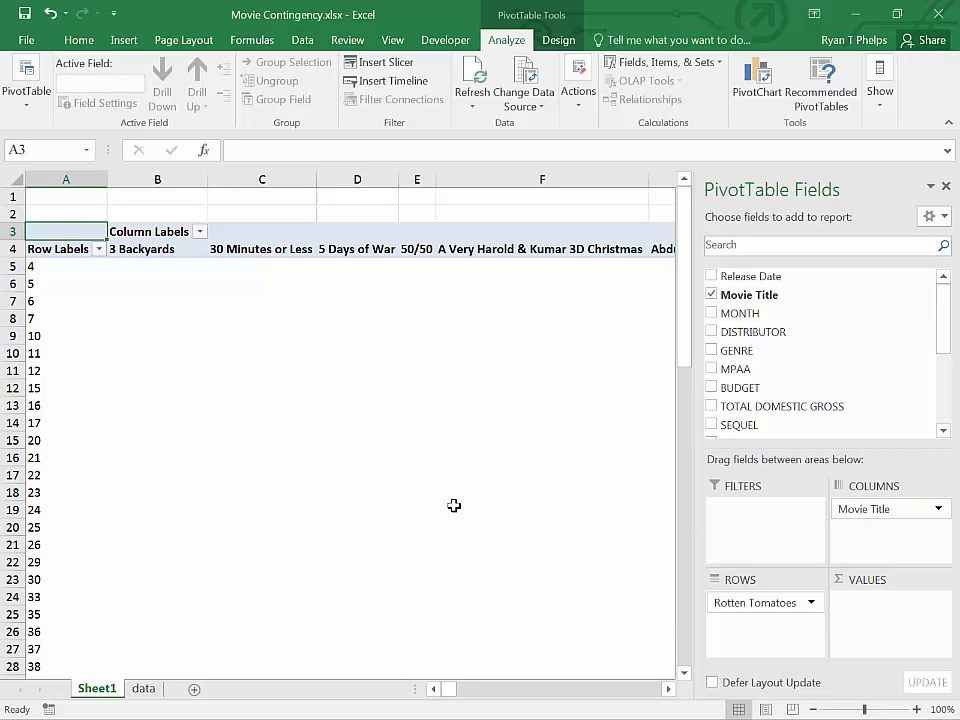
pyautogui.click(711, 294)
pyautogui.moveTo(748, 369); pyautogui.dragTo(857, 553)
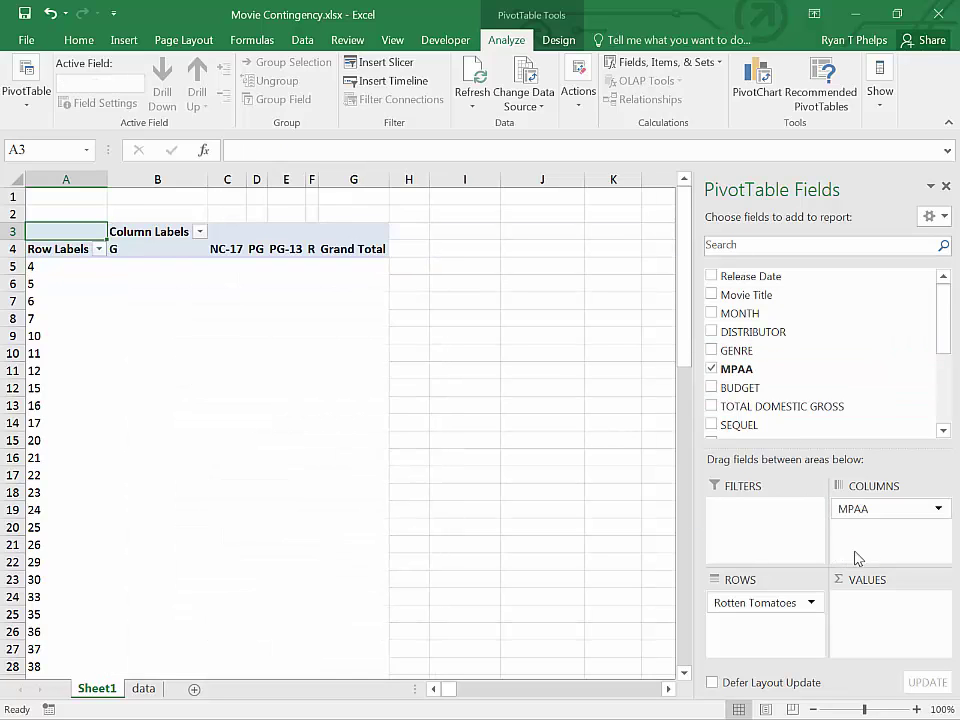
pyautogui.click(111, 354)
pyautogui.scroll(-7, 112, 356)
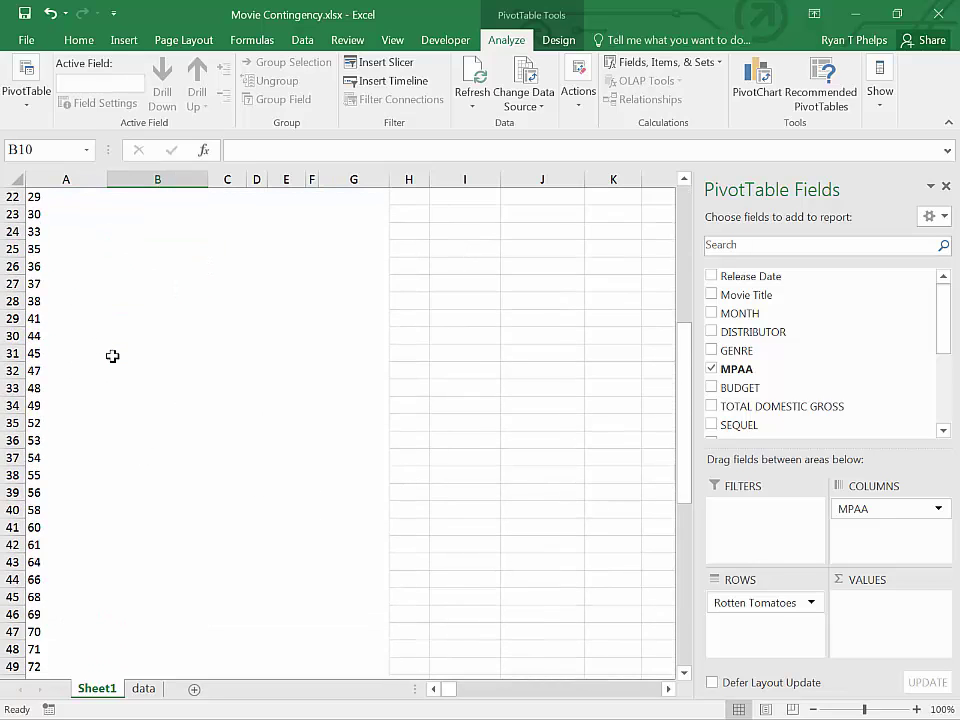
pyautogui.scroll(7, 112, 356)
pyautogui.scroll(-4, 112, 356)
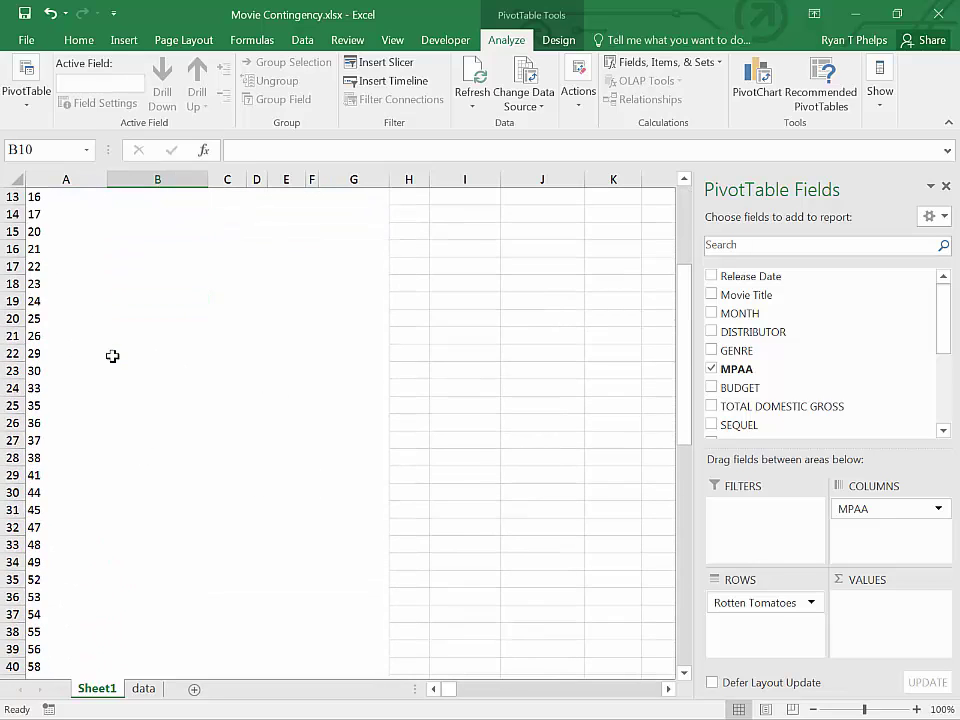
pyautogui.scroll(-4, 112, 356)
pyautogui.scroll(8, 112, 356)
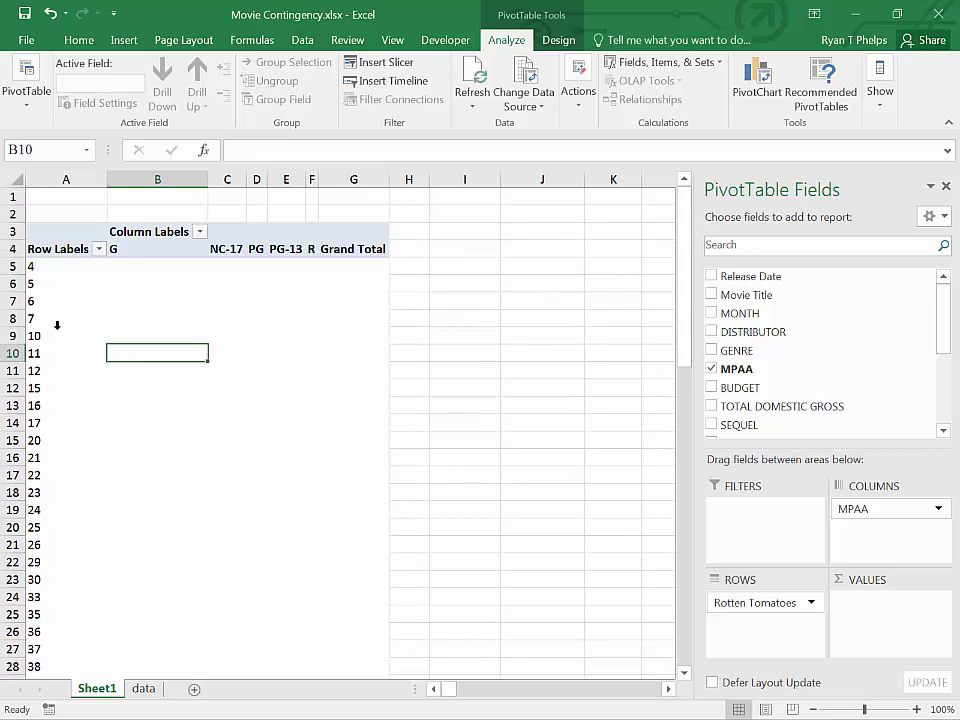
# Step: Group the Rotten Tomatoes scores from 1 to 100 in bins of 20
pyautogui.rightClick(57, 334)
pyautogui.click(99, 512)
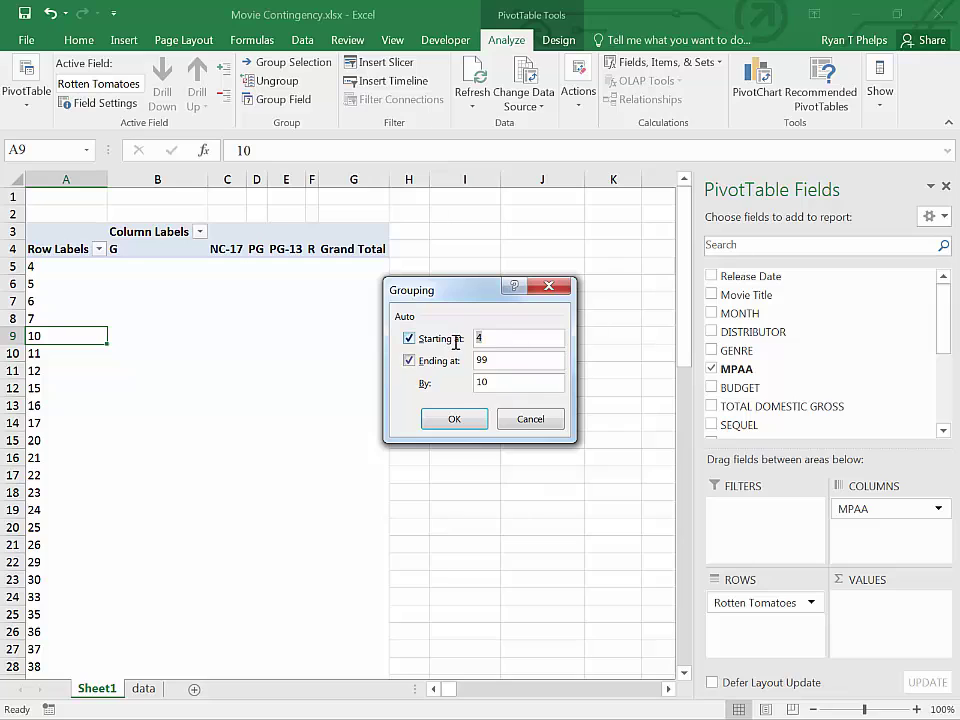
pyautogui.write('1')
pyautogui.doubleClick(495, 360)
pyautogui.write('100')
pyautogui.doubleClick(480, 383)
pyautogui.write('20')
pyautogui.click(469, 418)
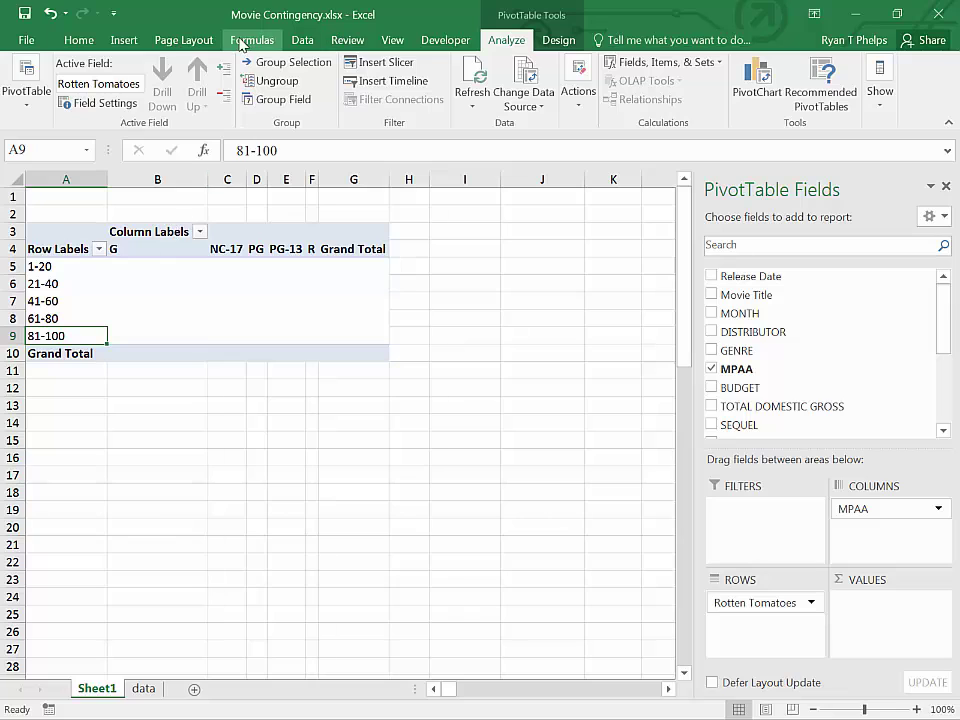
# Step: Switch the pivot's report layout to Outline Form so field names show as headers
pyautogui.click(551, 42)
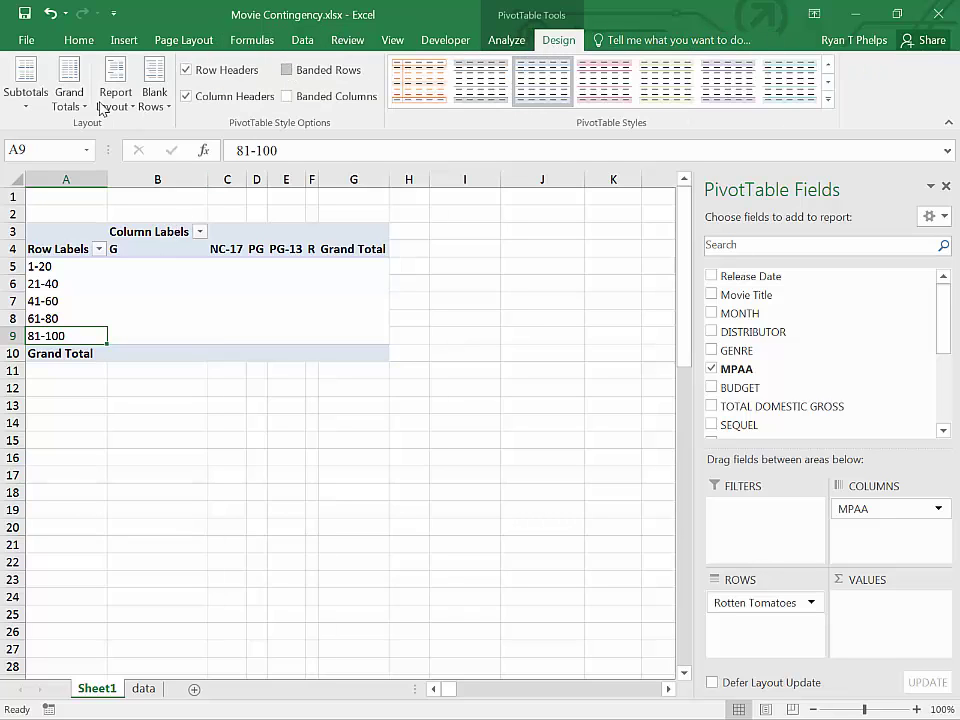
pyautogui.click(70, 88)
pyautogui.click(112, 98)
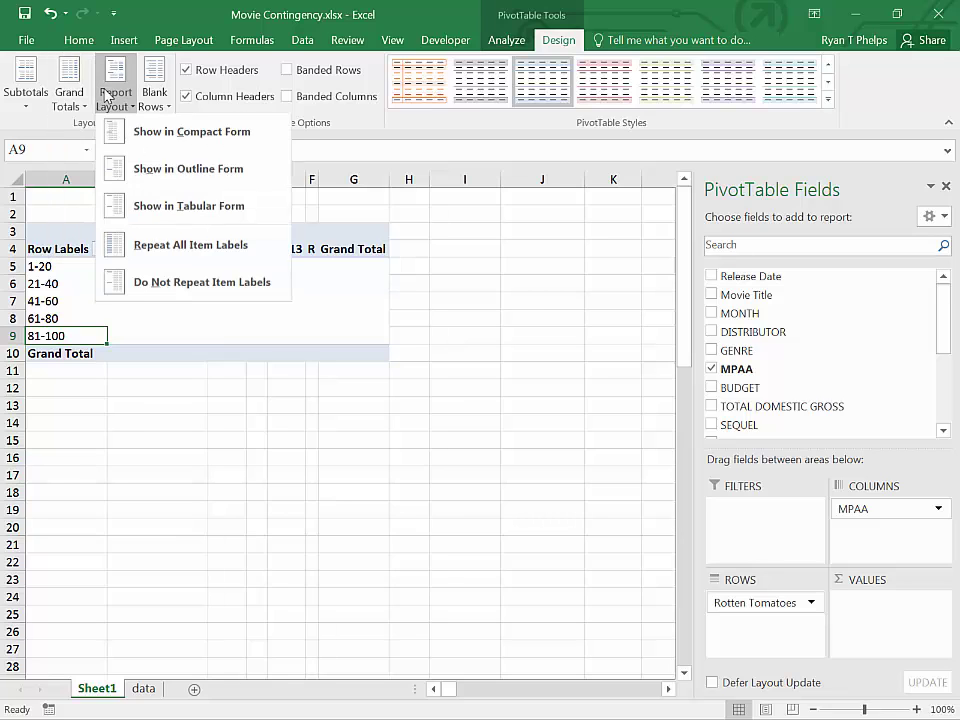
pyautogui.click(116, 185)
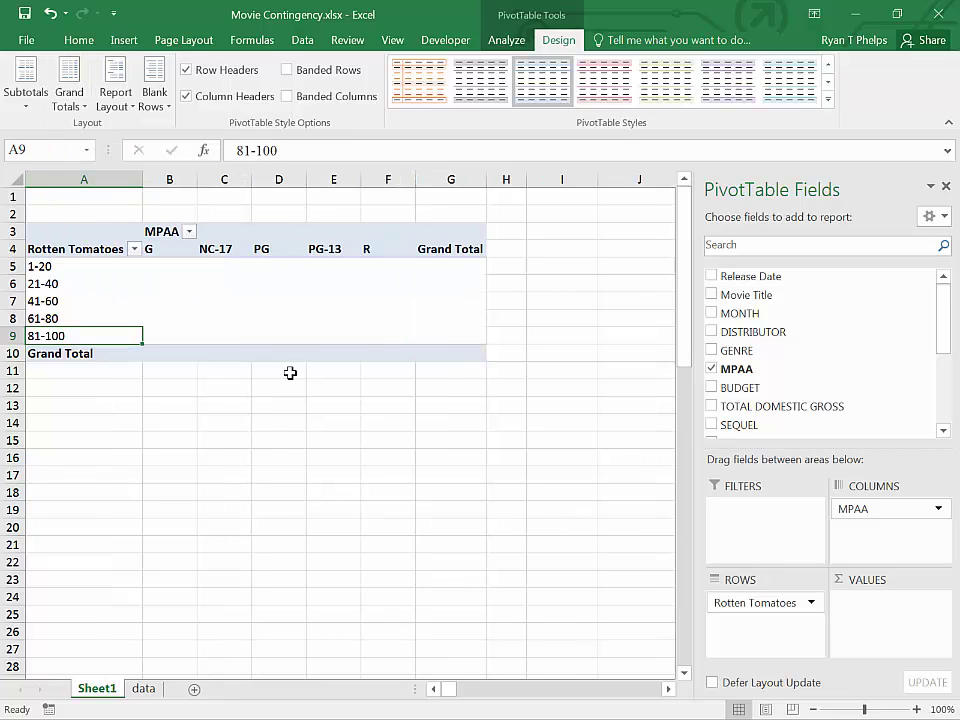
pyautogui.click(163, 266)
pyautogui.click(170, 288)
pyautogui.click(213, 297)
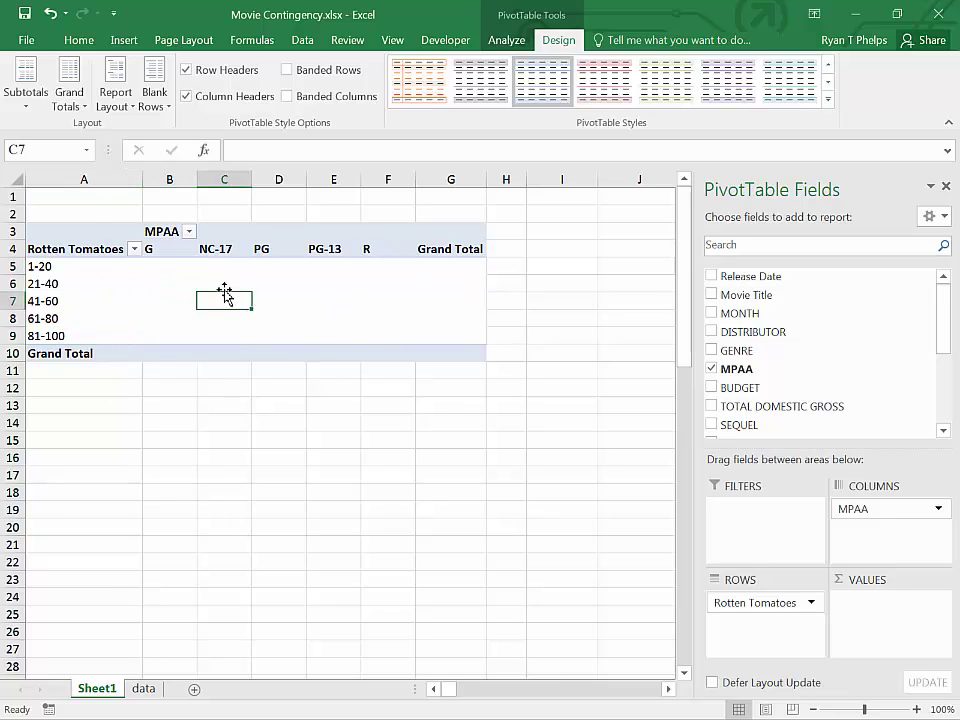
pyautogui.click(203, 266)
pyautogui.click(185, 266)
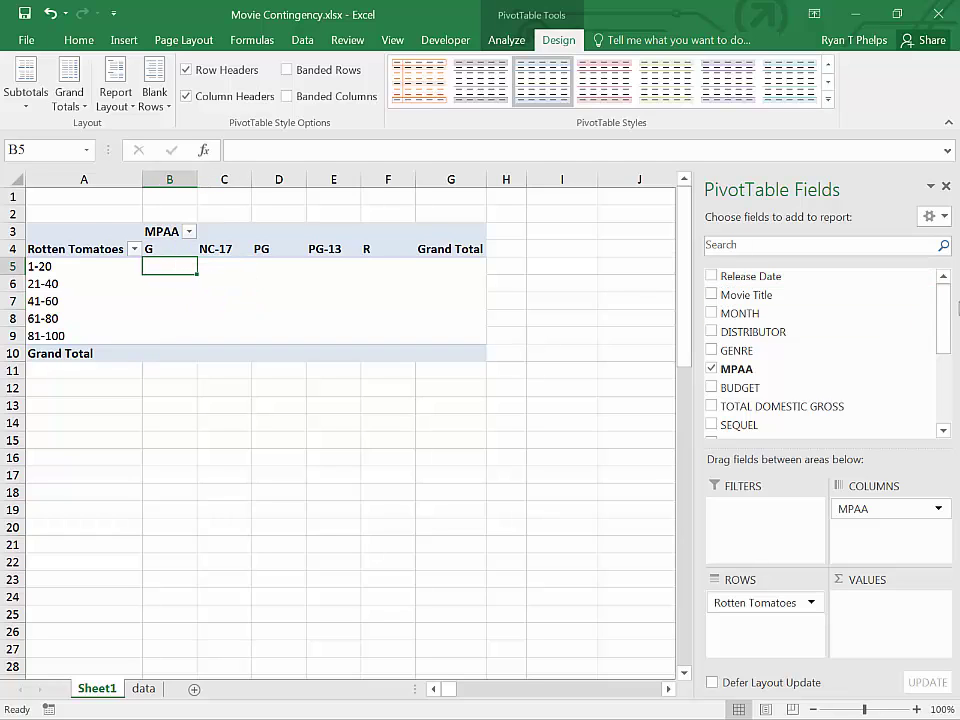
# Step: Add TOTAL DOMESTIC GROSS to Values and summarise it as Count
pyautogui.moveTo(945, 311); pyautogui.dragTo(936, 372)
pyautogui.moveTo(831, 322); pyautogui.dragTo(873, 611)
pyautogui.click(873, 611)
pyautogui.click(820, 580)
pyautogui.click(390, 388)
pyautogui.click(540, 489)
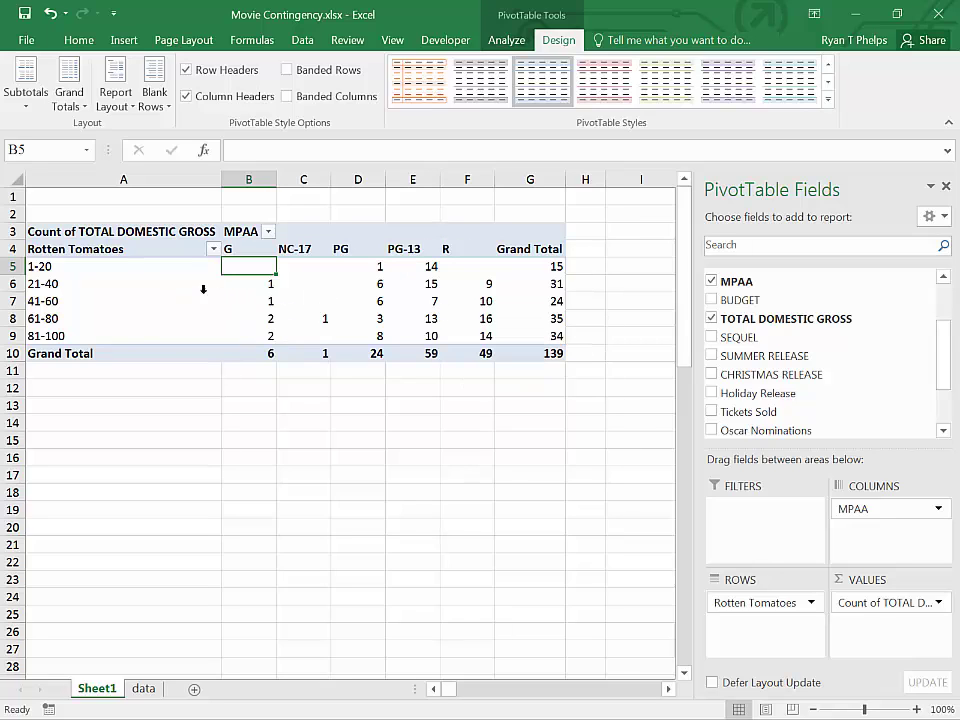
# Step: Check the G, PG-13 and R counts in the 21-40, 61-80 and 81-100 bins
pyautogui.click(248, 286)
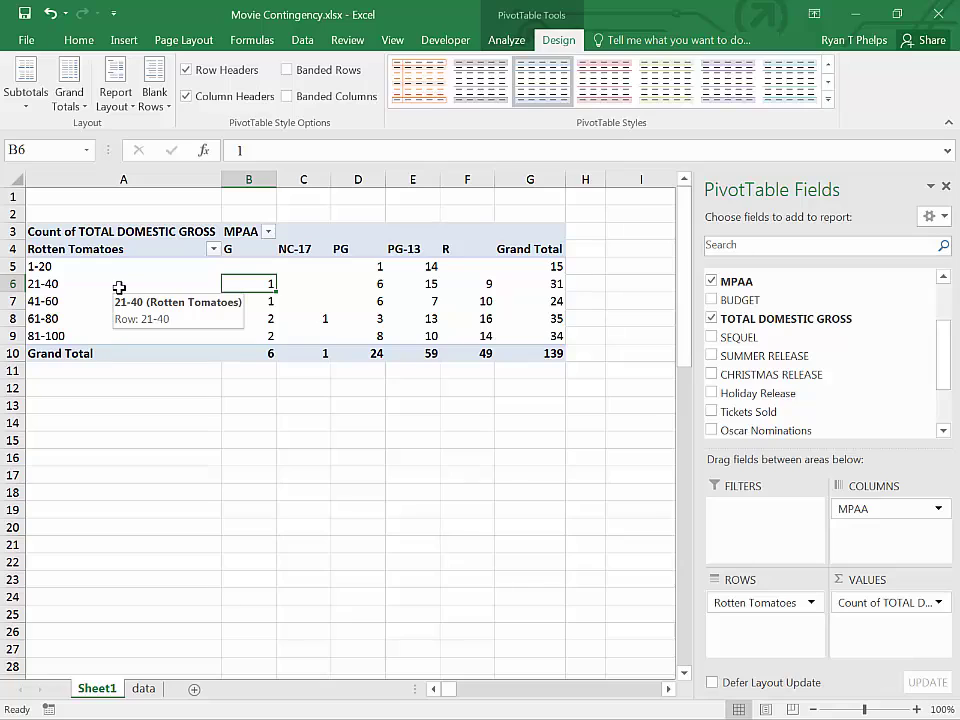
pyautogui.click(254, 320)
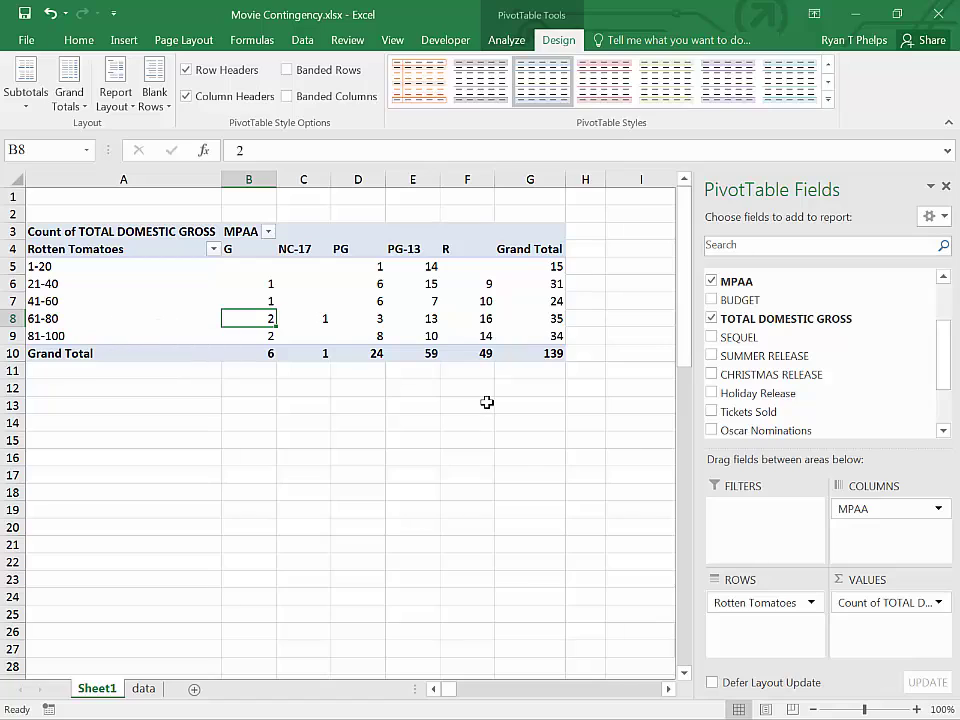
pyautogui.click(395, 336)
pyautogui.click(407, 319)
pyautogui.click(458, 319)
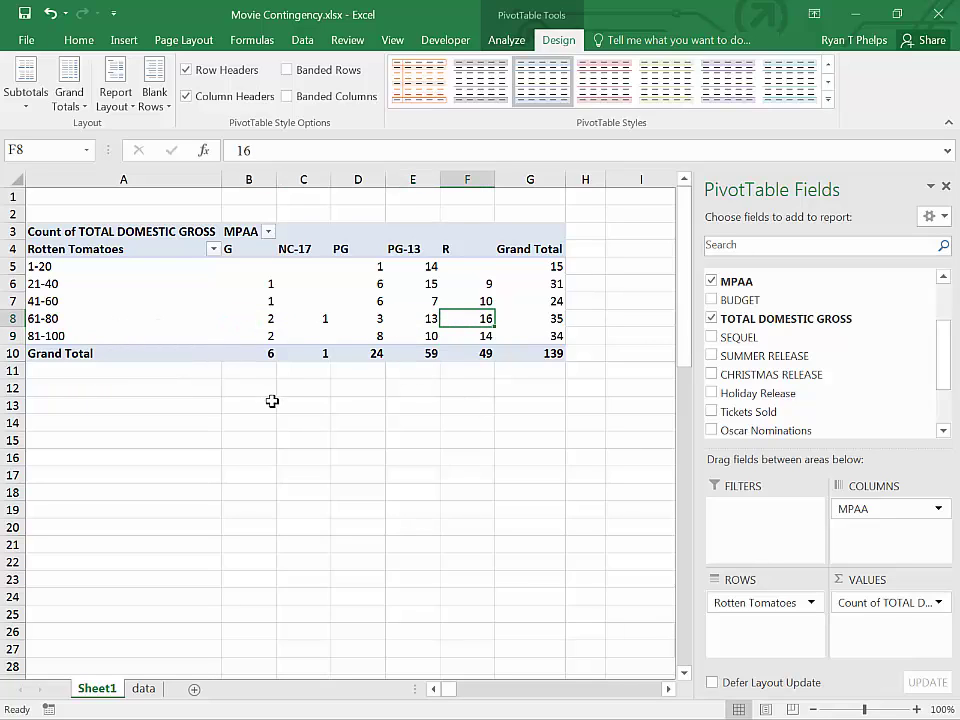
# Step: Show the counts as % of Grand Total, then check cells B8 and B6
pyautogui.click(849, 605)
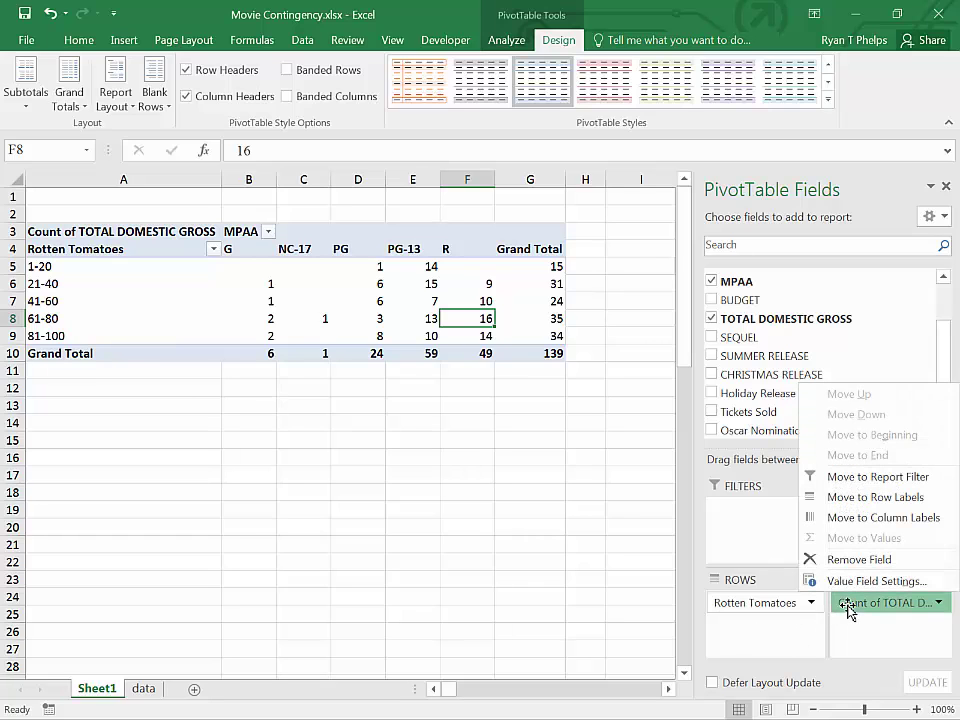
pyautogui.click(846, 588)
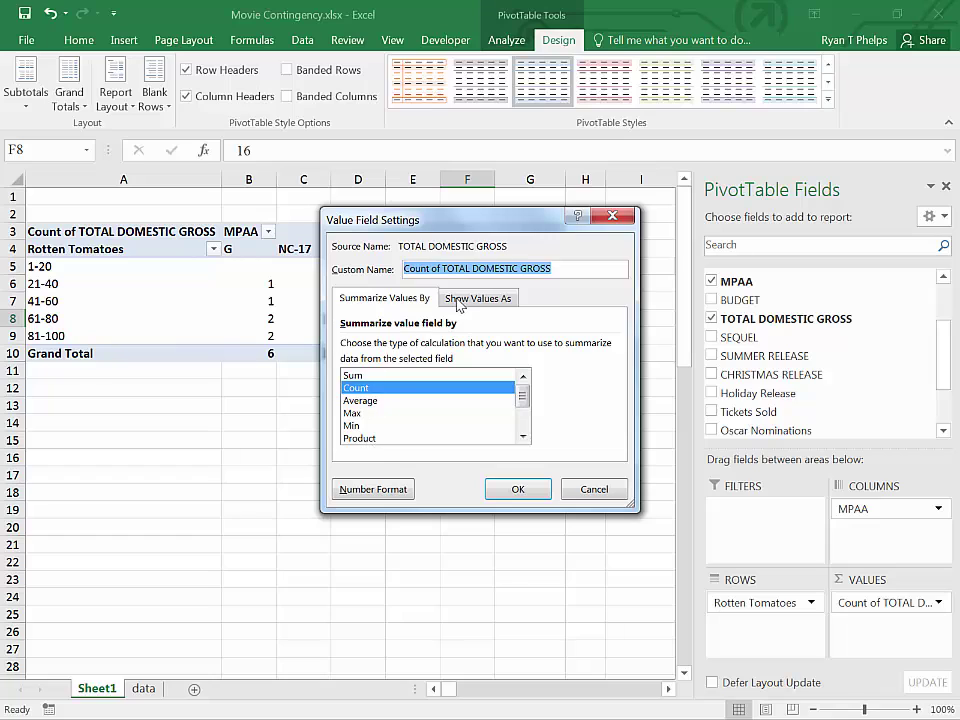
pyautogui.click(481, 300)
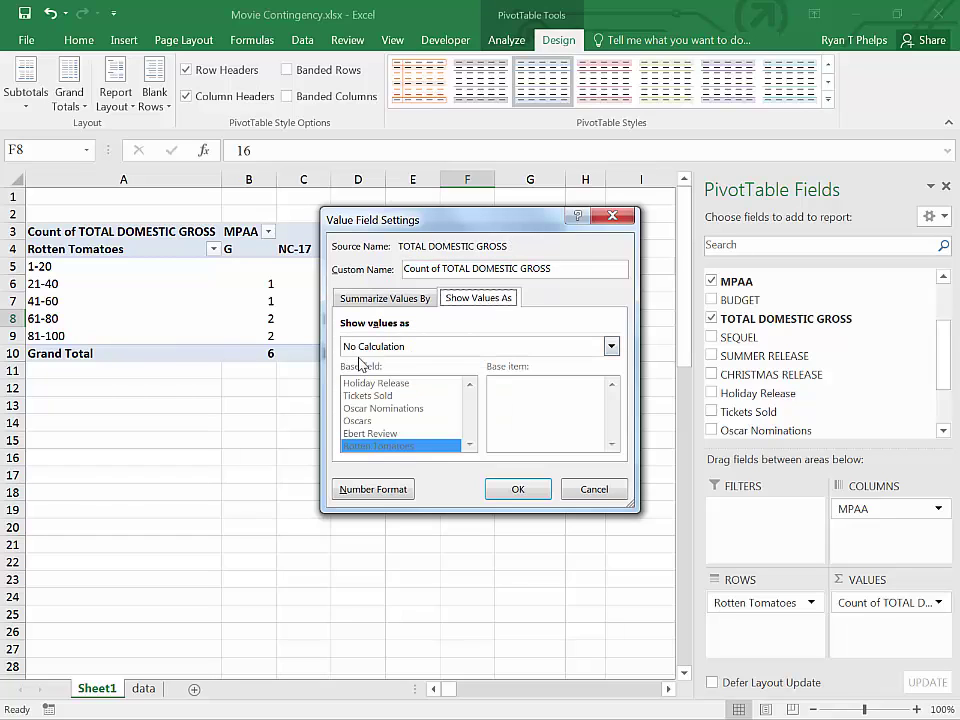
pyautogui.click(611, 346)
pyautogui.click(392, 375)
pyautogui.click(518, 490)
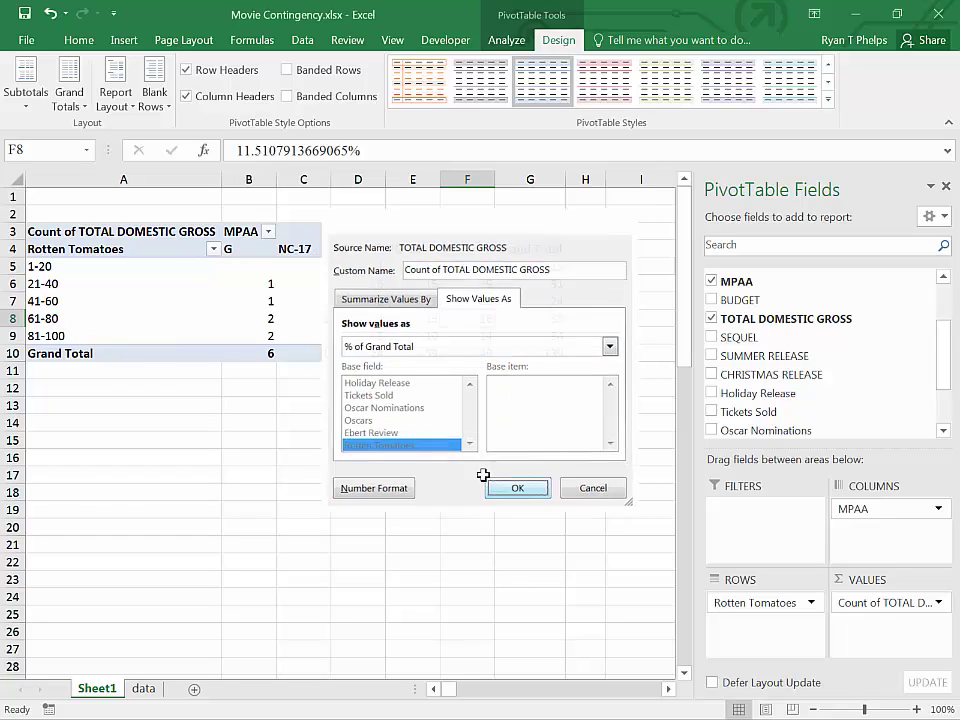
pyautogui.click(262, 316)
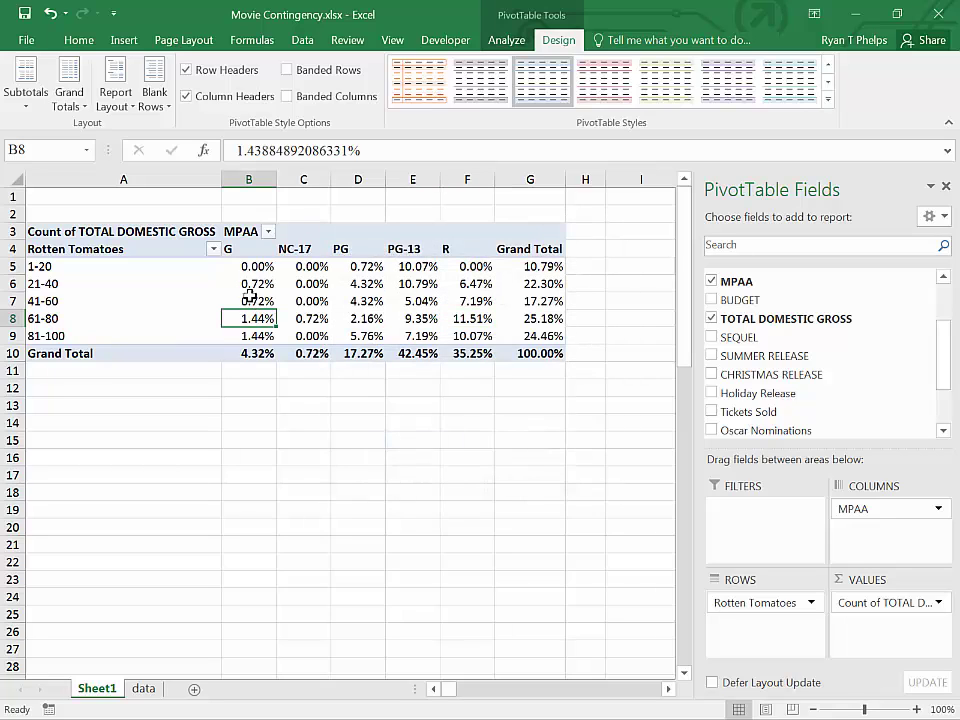
pyautogui.click(256, 285)
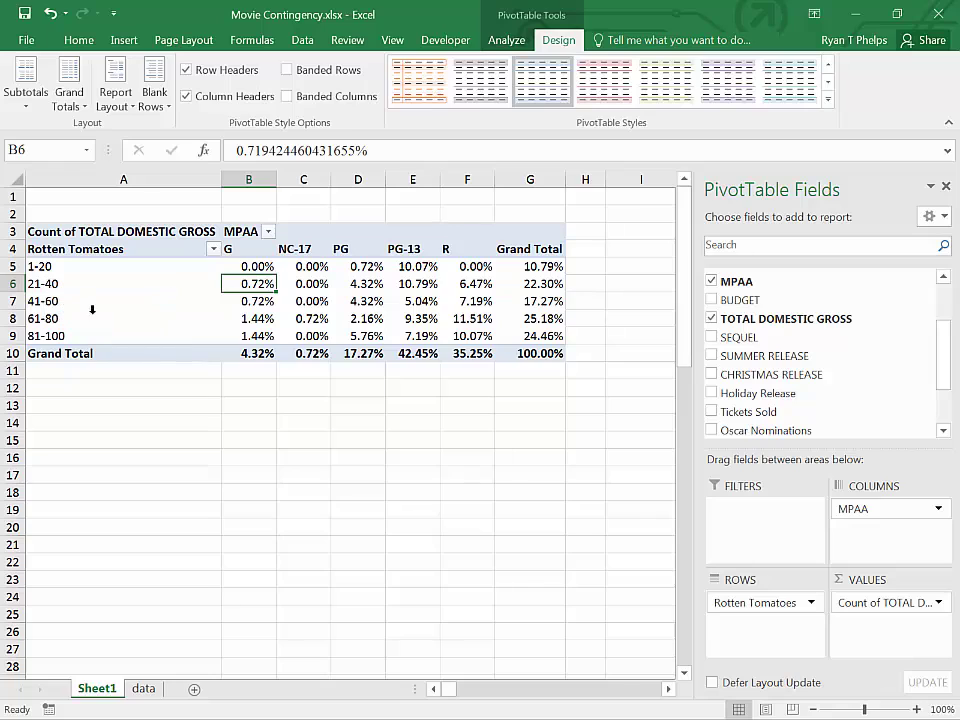
# Step: Drill into cell B6 to list Cars 2 on Sheet2, widen column B, and return to Sheet1
pyautogui.moveTo(249, 286)
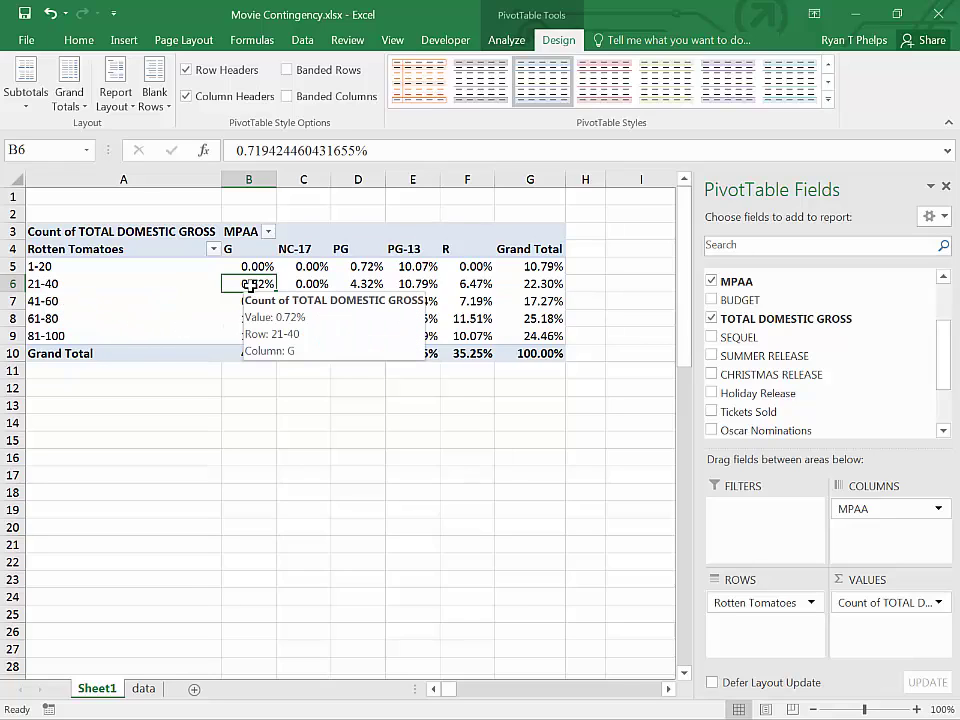
pyautogui.doubleClick(249, 286)
pyautogui.moveTo(195, 176); pyautogui.dragTo(229, 178)
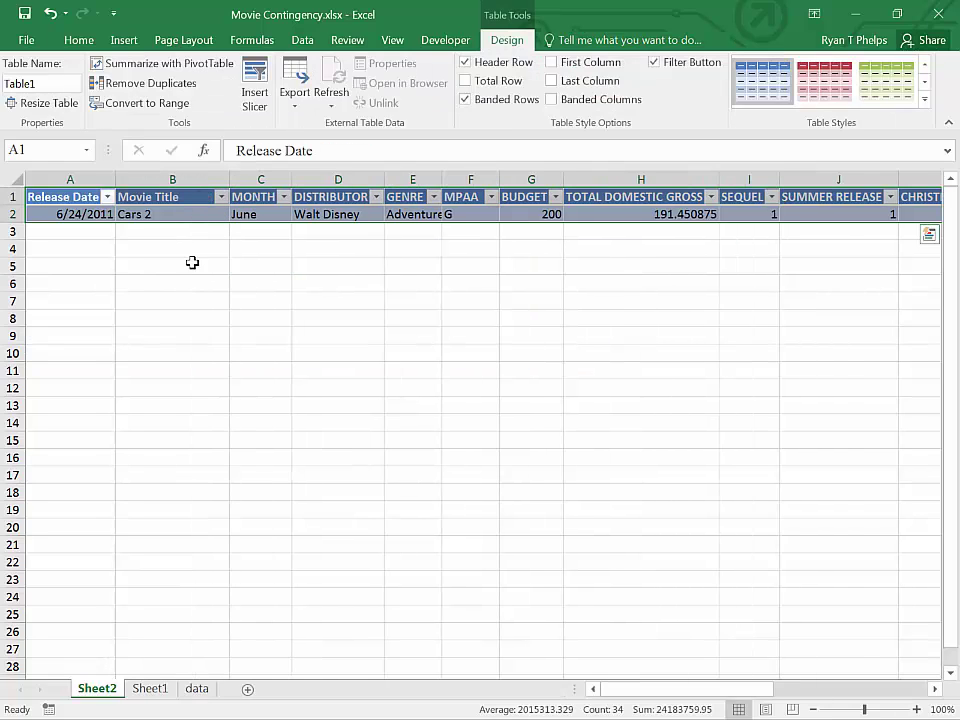
pyautogui.click(149, 689)
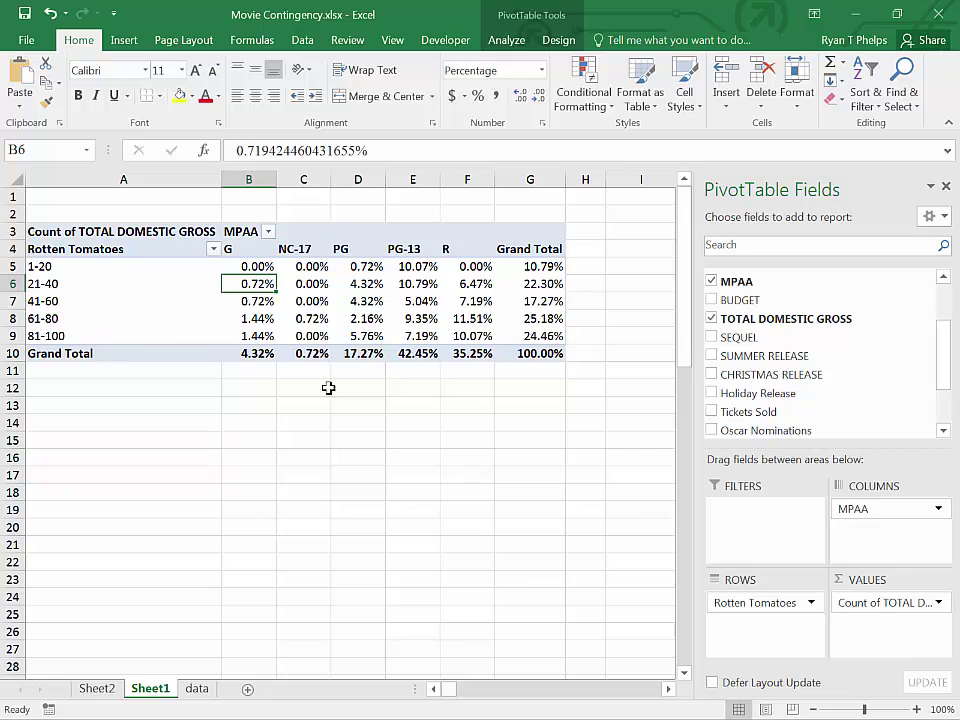
# Step: Change the values to show as % of Column Total
pyautogui.click(872, 604)
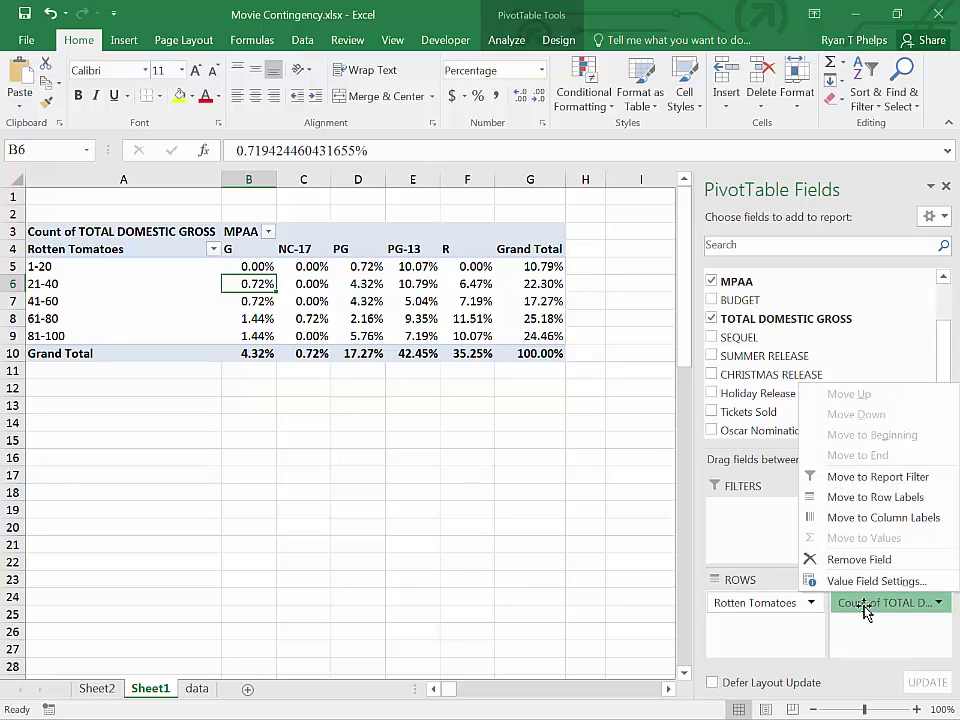
pyautogui.click(806, 579)
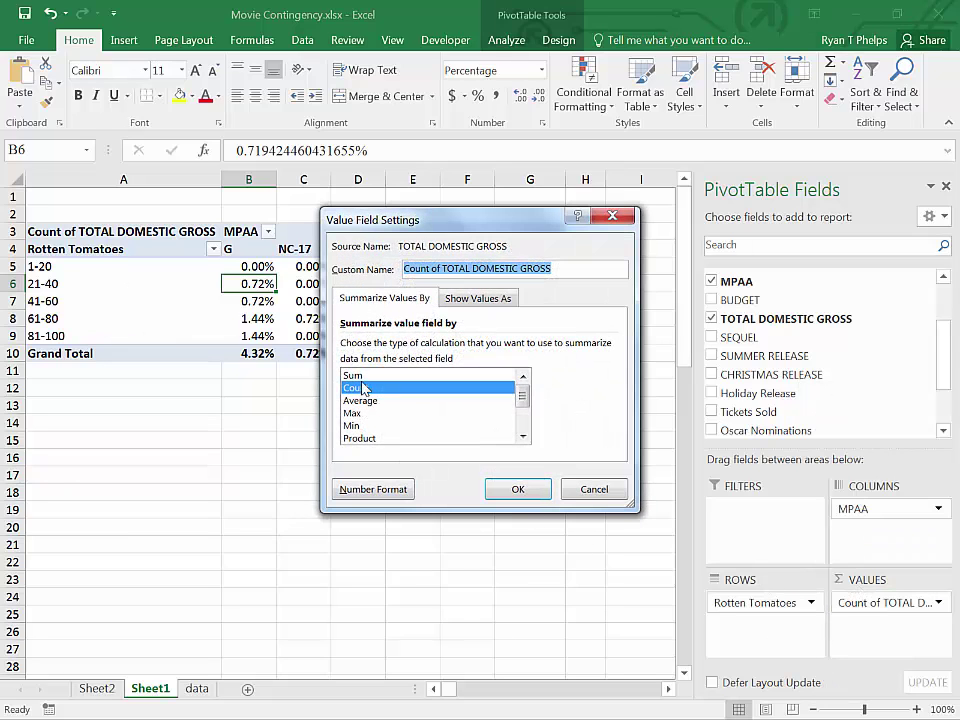
pyautogui.click(459, 300)
pyautogui.click(414, 346)
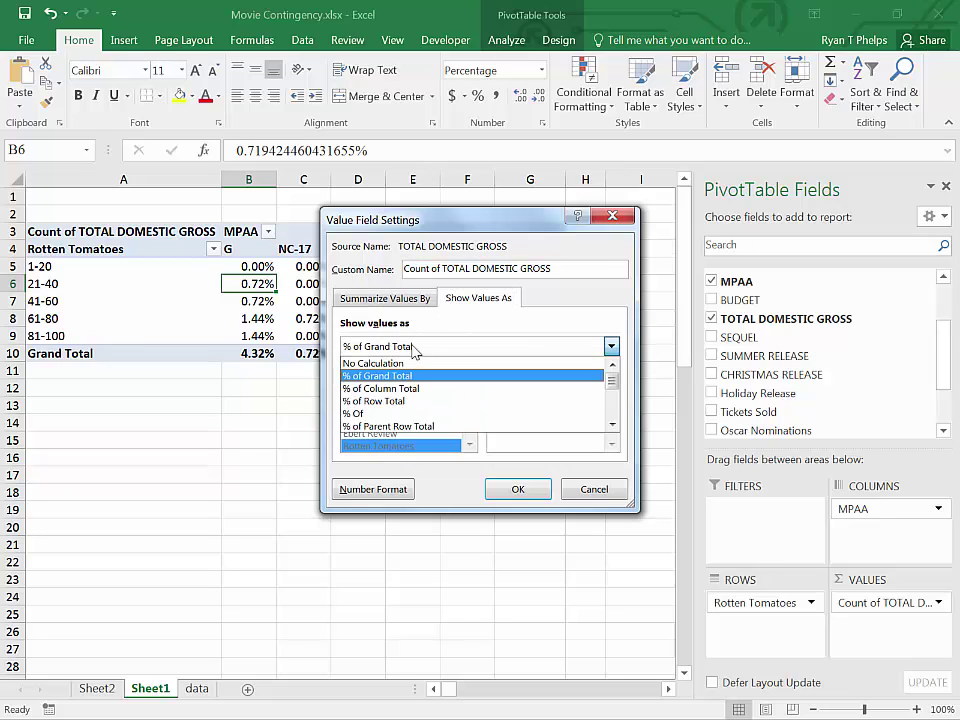
pyautogui.click(420, 386)
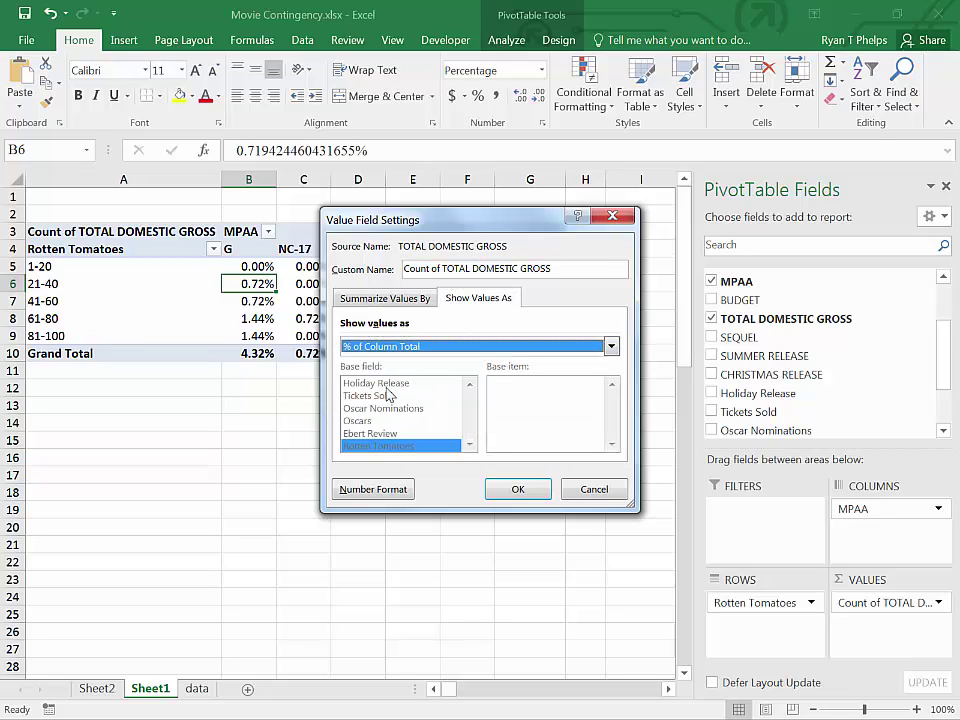
pyautogui.click(515, 488)
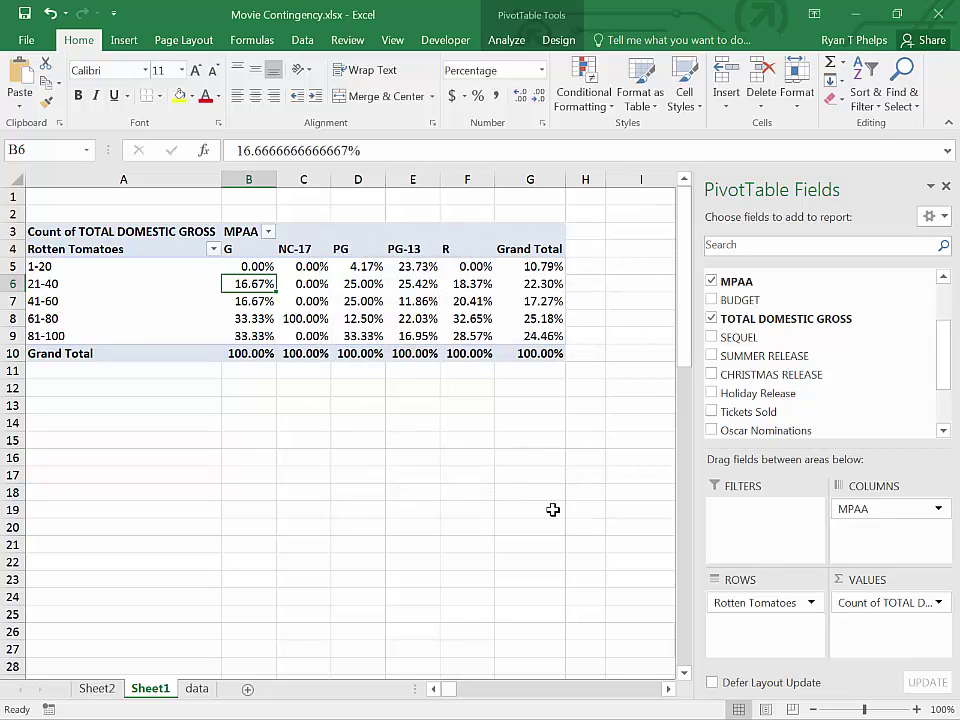
# Step: Review the G column's 100% total, B6, B8 at 33.33%, C8 at 100%, and F8
pyautogui.click(248, 249)
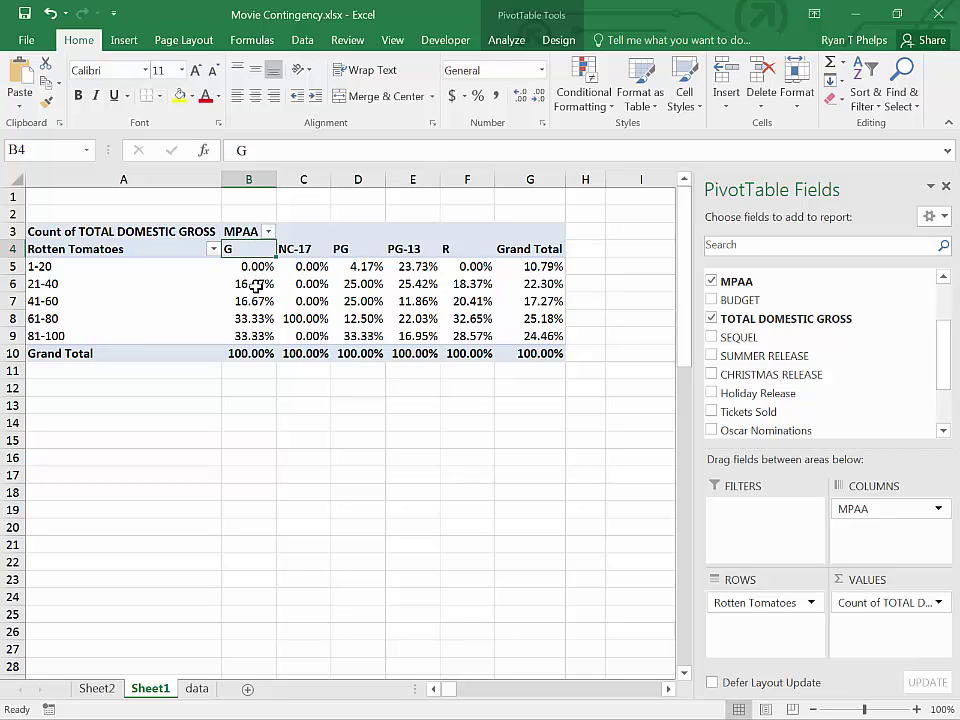
pyautogui.click(245, 353)
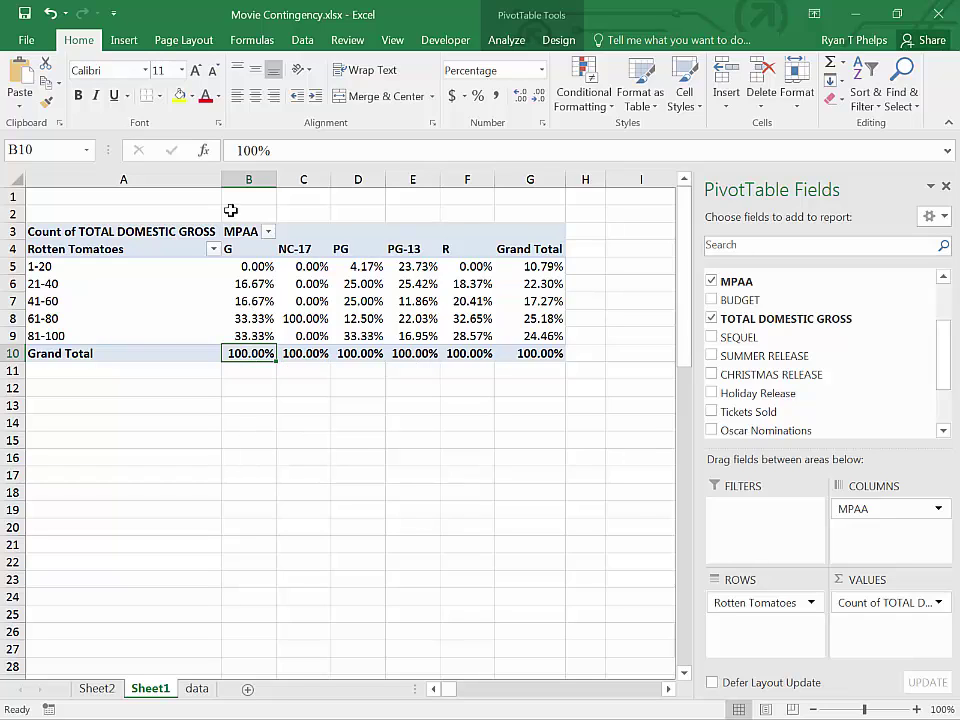
pyautogui.click(251, 284)
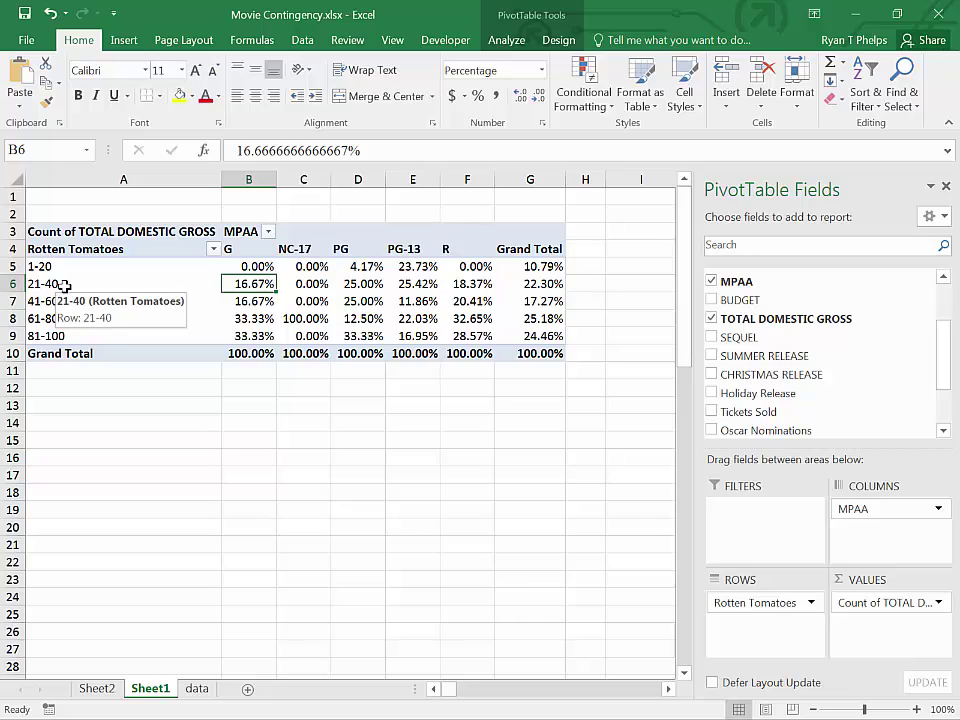
pyautogui.click(238, 321)
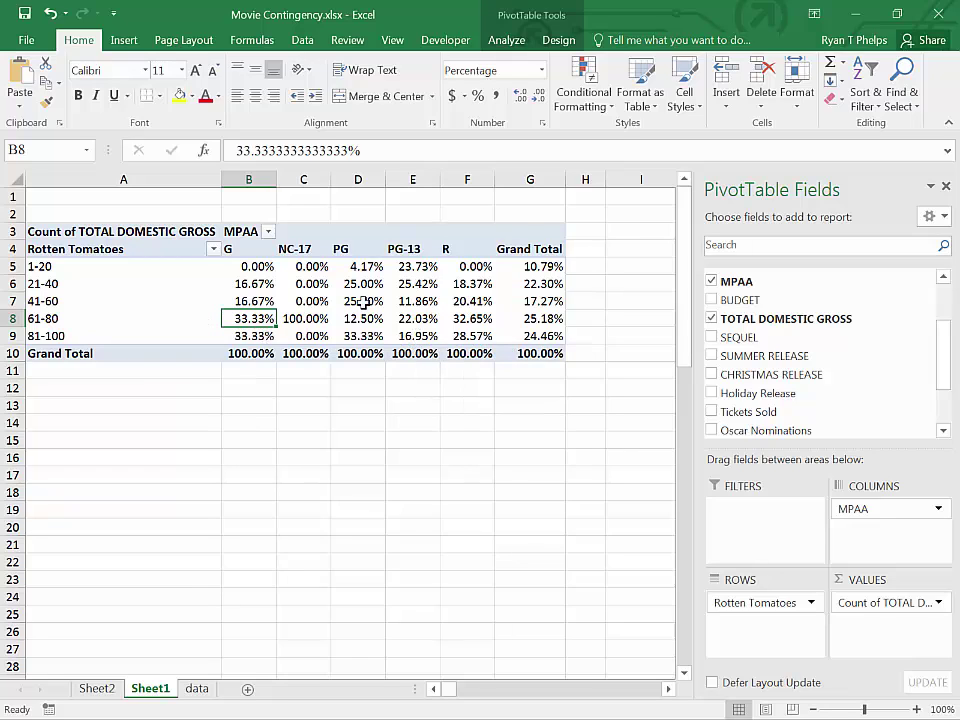
pyautogui.click(314, 318)
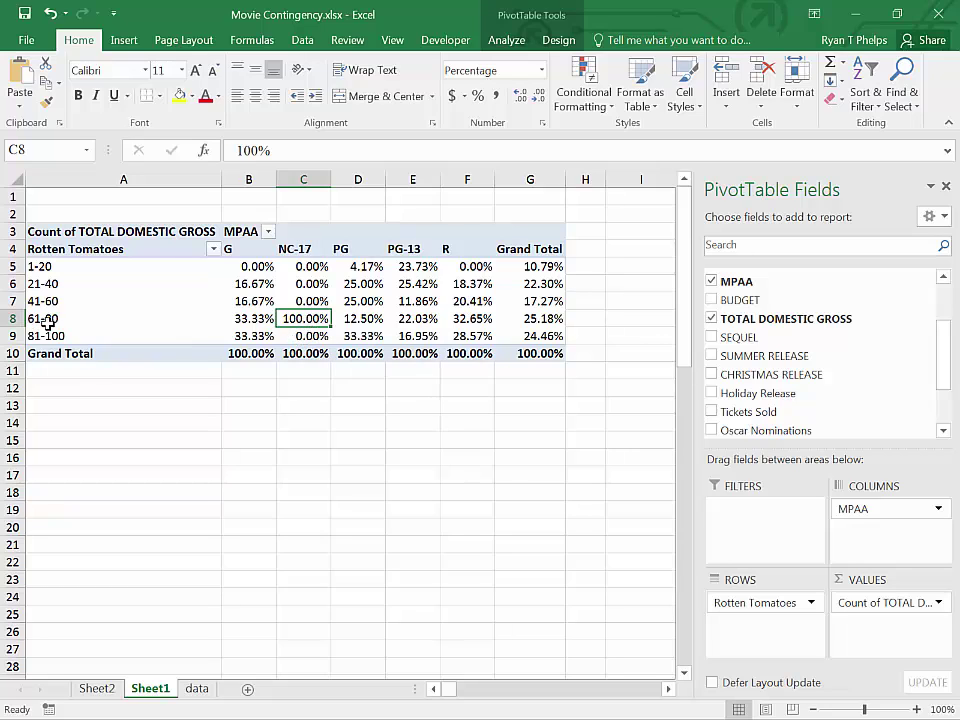
pyautogui.click(470, 320)
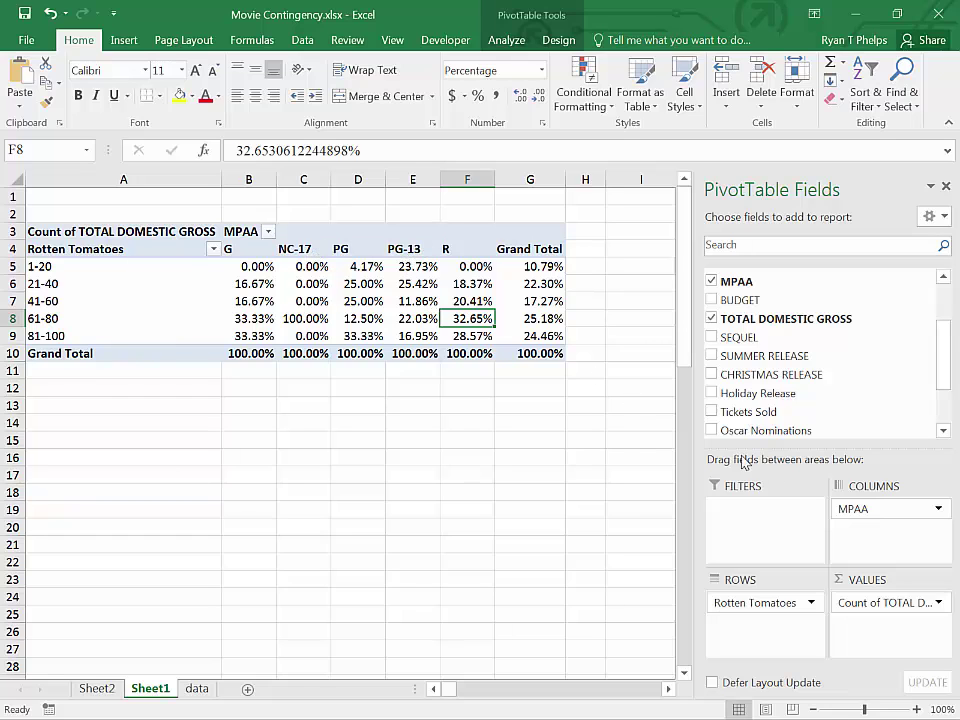
# Step: Change the values to show as % of Row Total
pyautogui.click(880, 604)
pyautogui.click(866, 581)
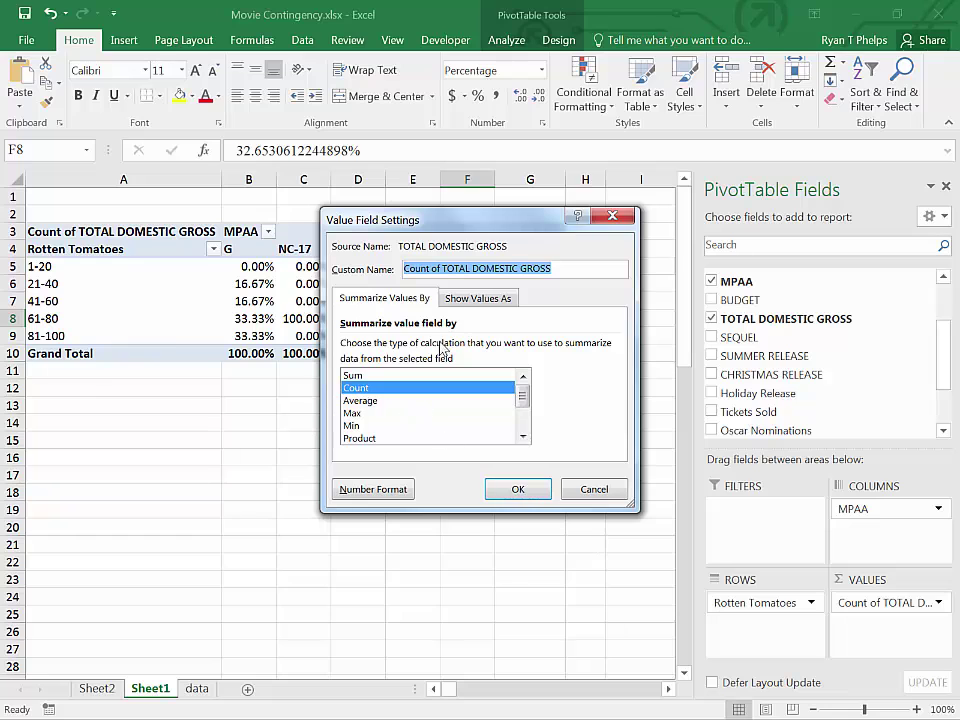
pyautogui.click(453, 301)
pyautogui.click(428, 347)
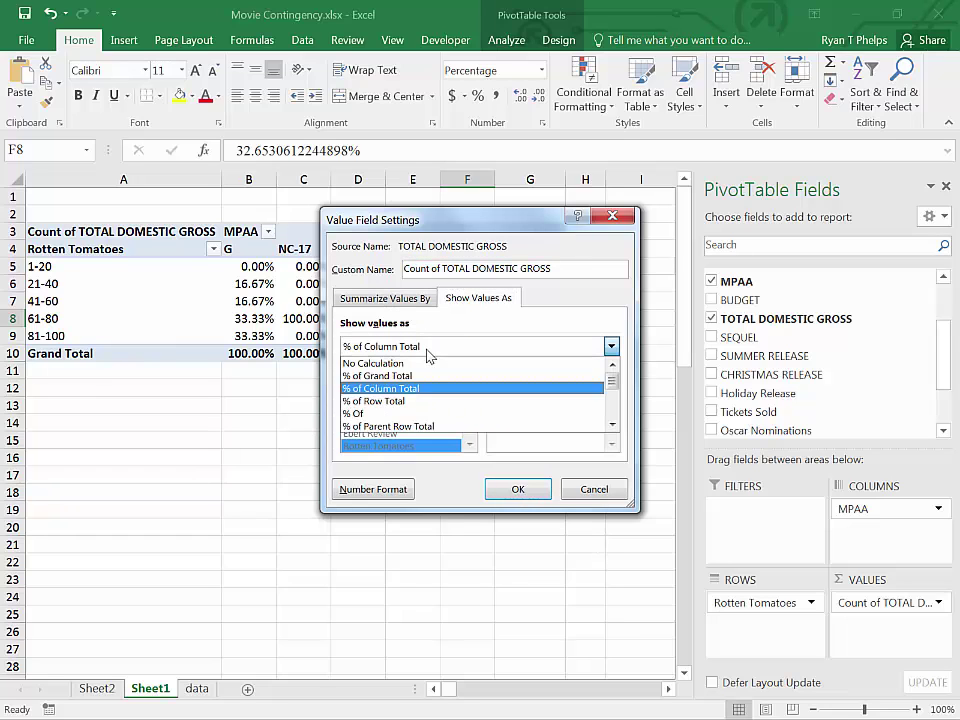
pyautogui.click(381, 400)
pyautogui.click(517, 488)
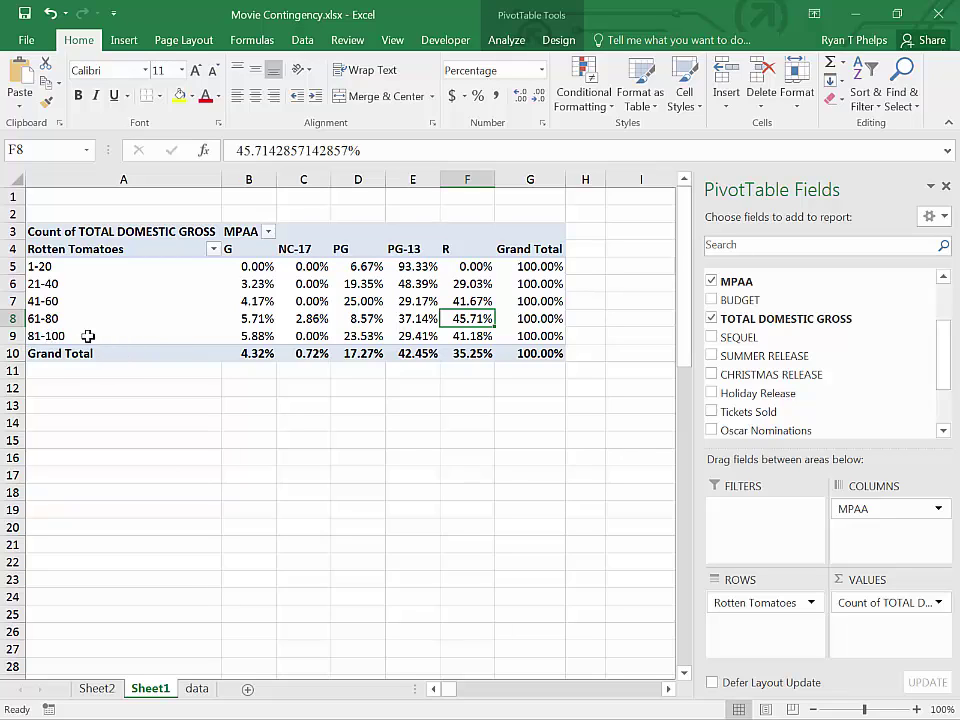
# Step: Check row 9's shares: 5.88%, 23.53%, 29.41% and 41.18%
pyautogui.click(266, 336)
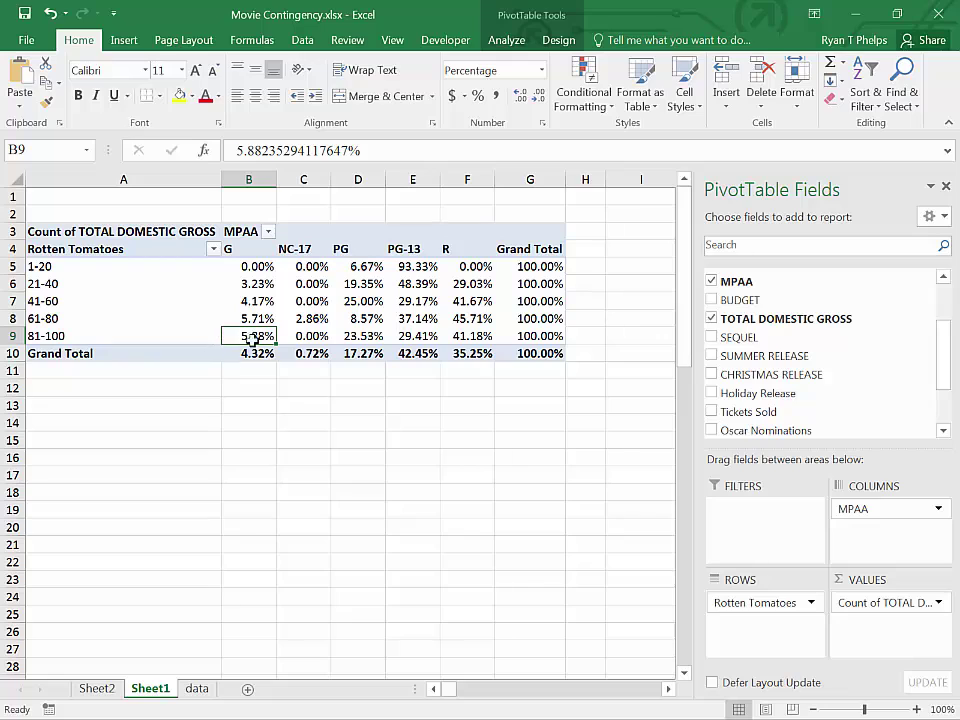
pyautogui.click(369, 338)
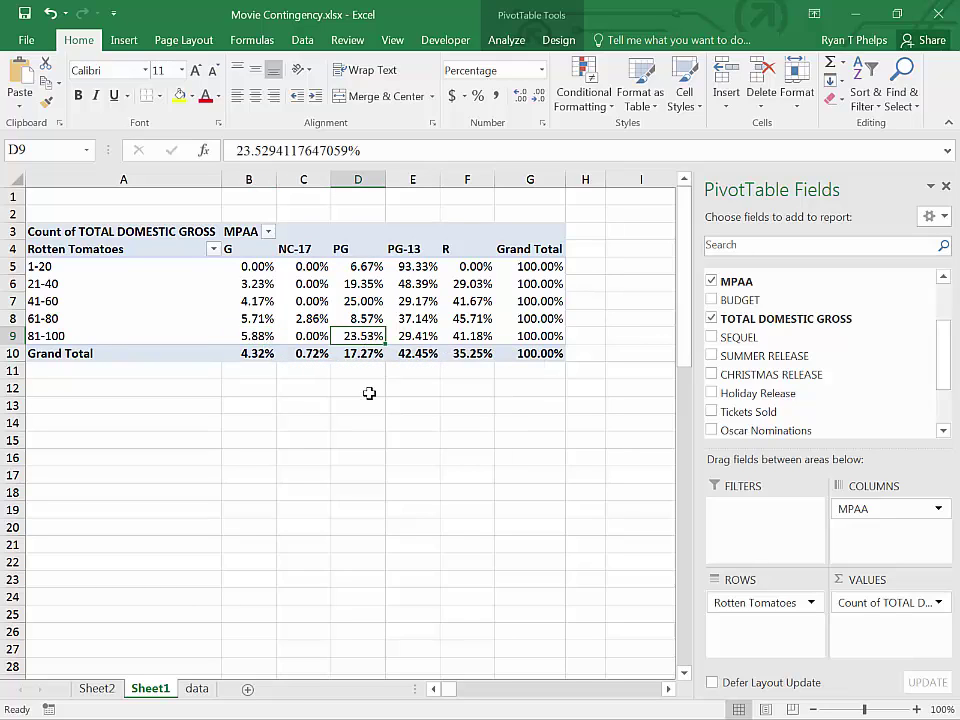
pyautogui.click(422, 335)
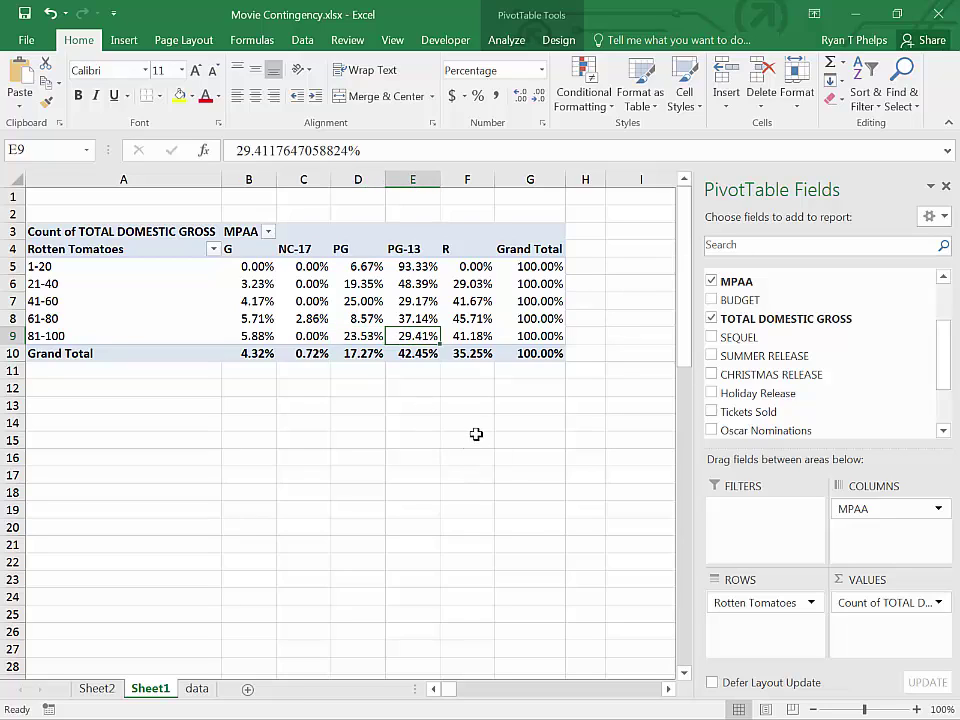
pyautogui.click(480, 339)
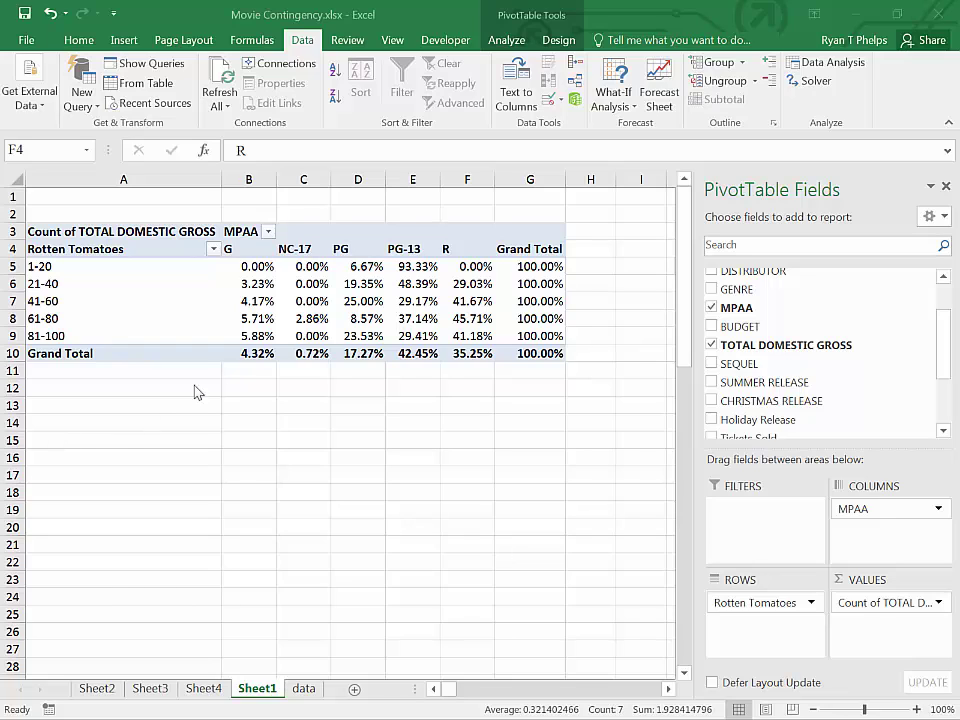
# Step: Drag the NC-17 column after R, giving the order G, PG, PG-13, R, NC-17
pyautogui.click(291, 243)
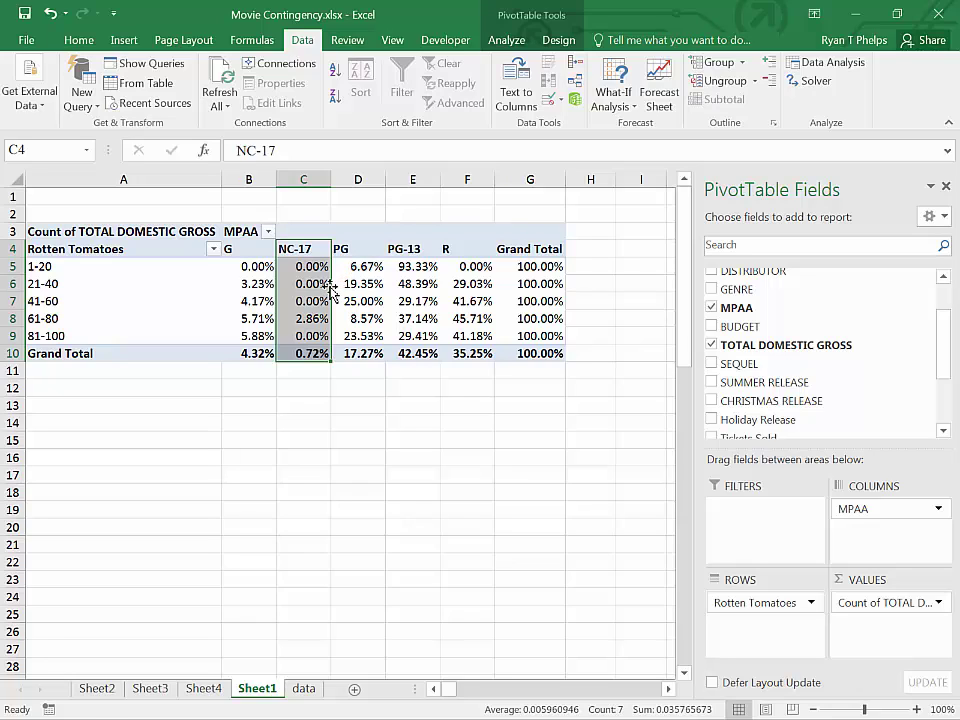
pyautogui.moveTo(330, 290); pyautogui.dragTo(462, 292)
pyautogui.click(340, 318)
pyautogui.click(304, 303)
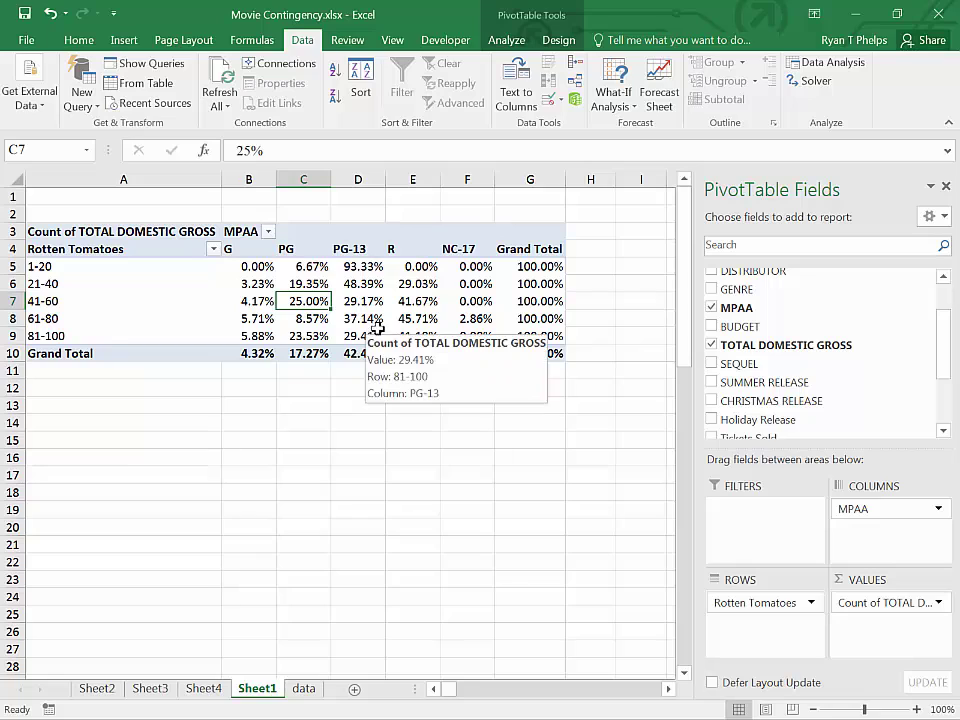
# Step: Summarize TOTAL DOMESTIC GROSS as Average and set Show Values As to No Calculation
pyautogui.click(882, 604)
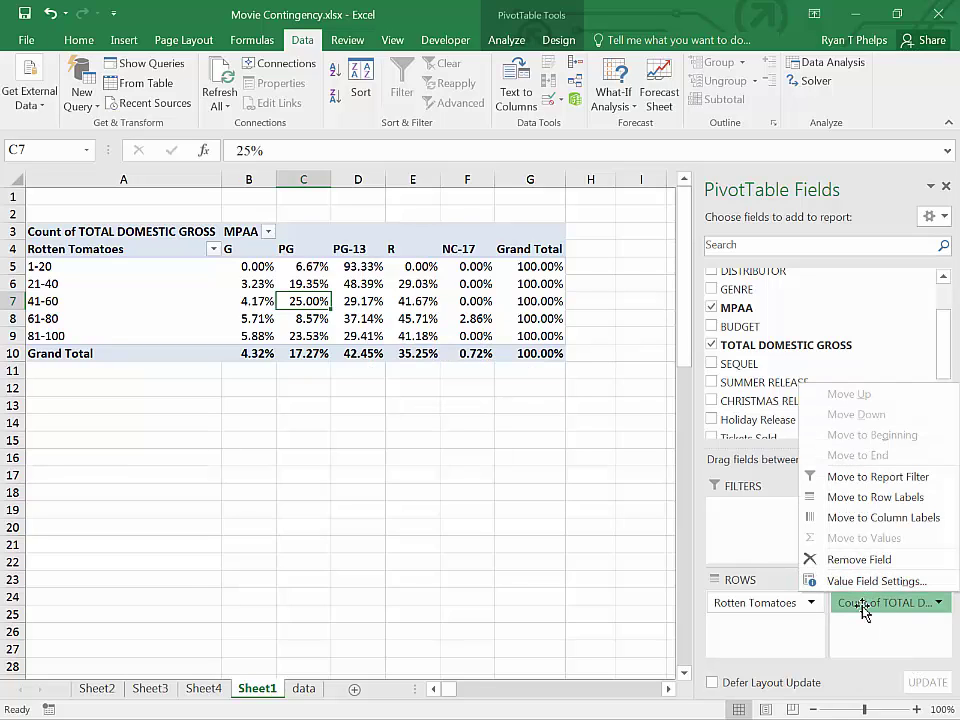
pyautogui.click(862, 581)
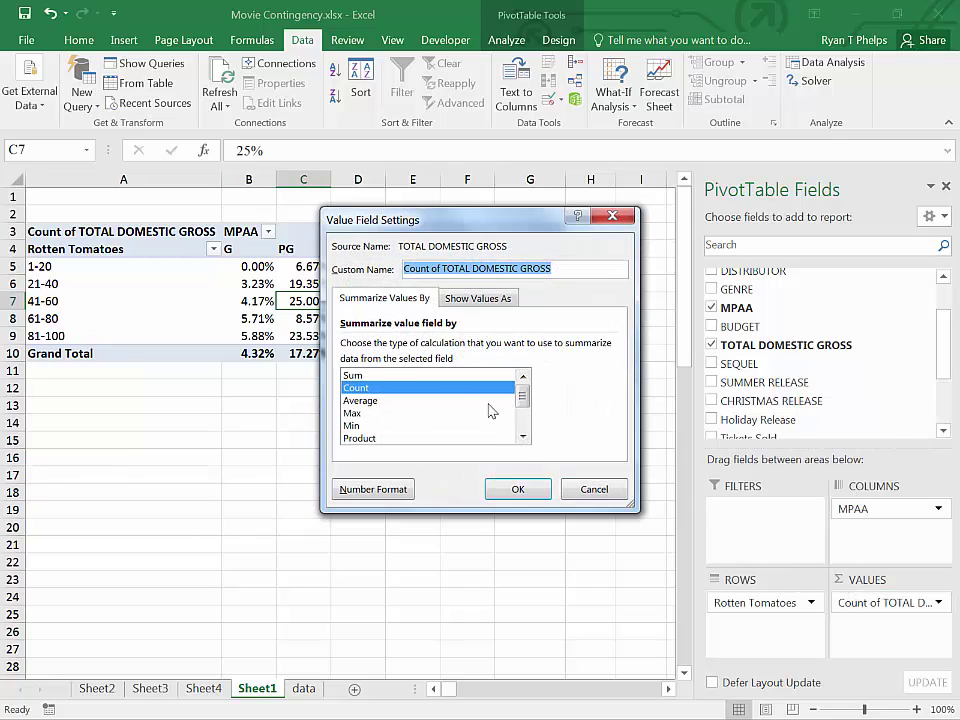
pyautogui.click(449, 299)
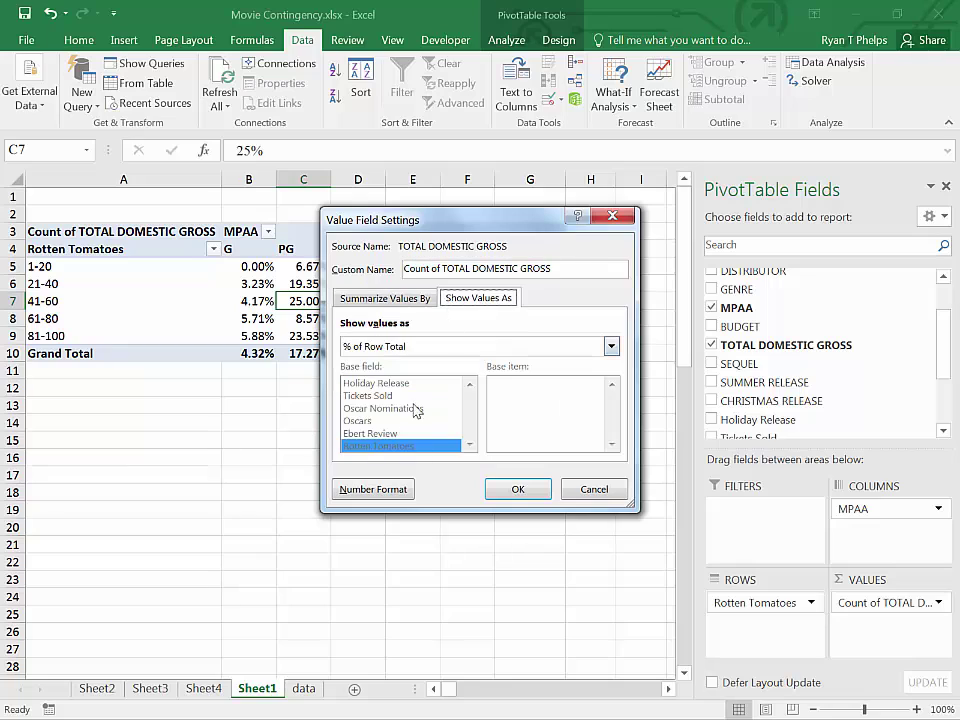
pyautogui.click(385, 303)
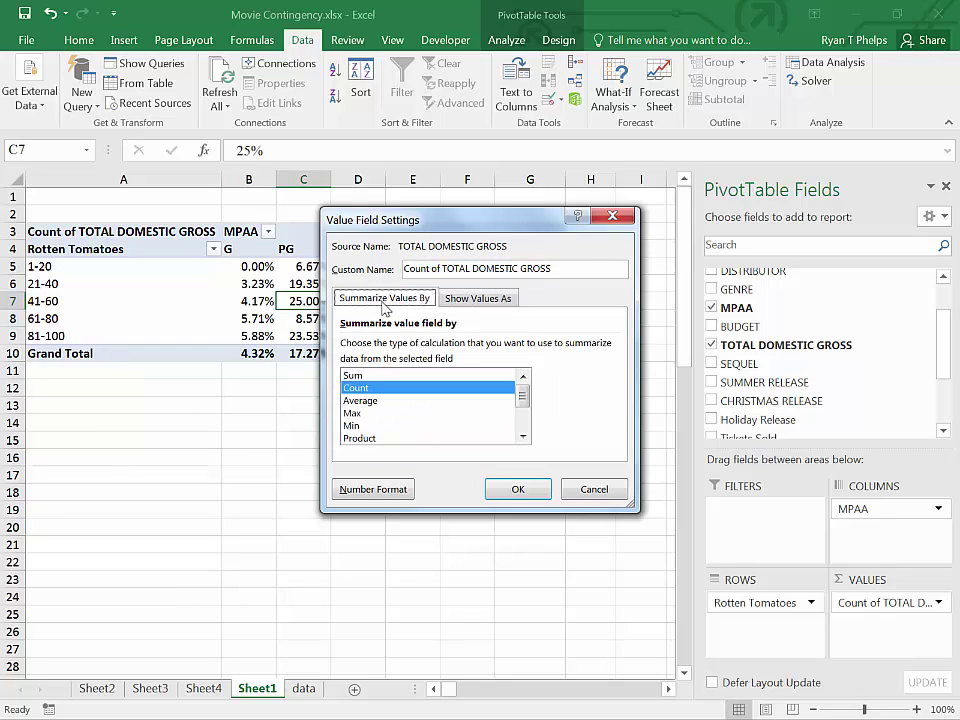
pyautogui.click(364, 400)
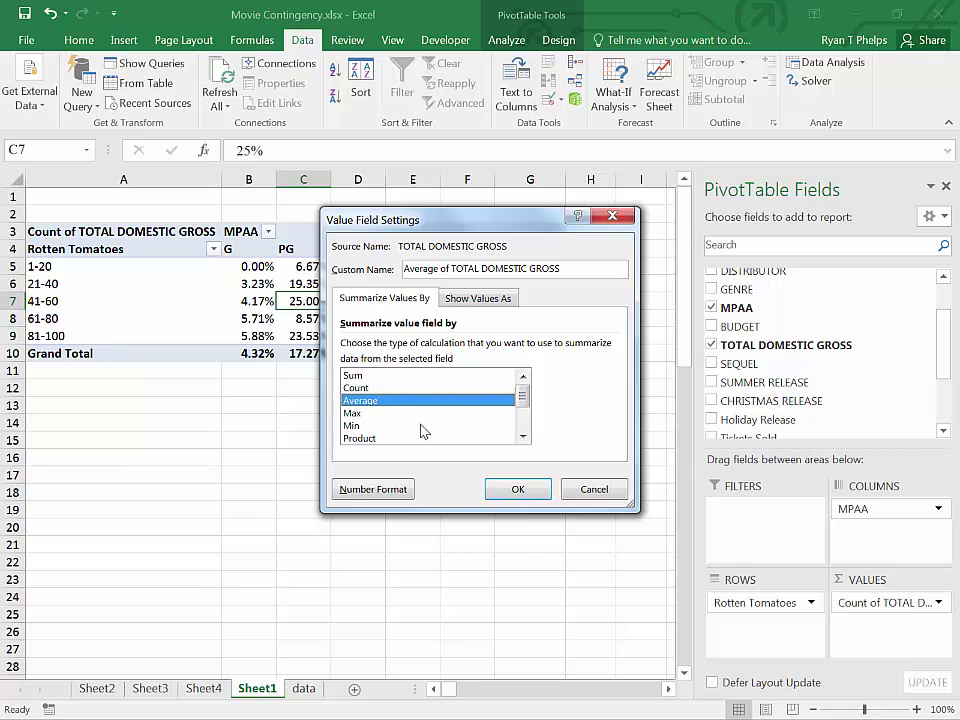
pyautogui.click(455, 300)
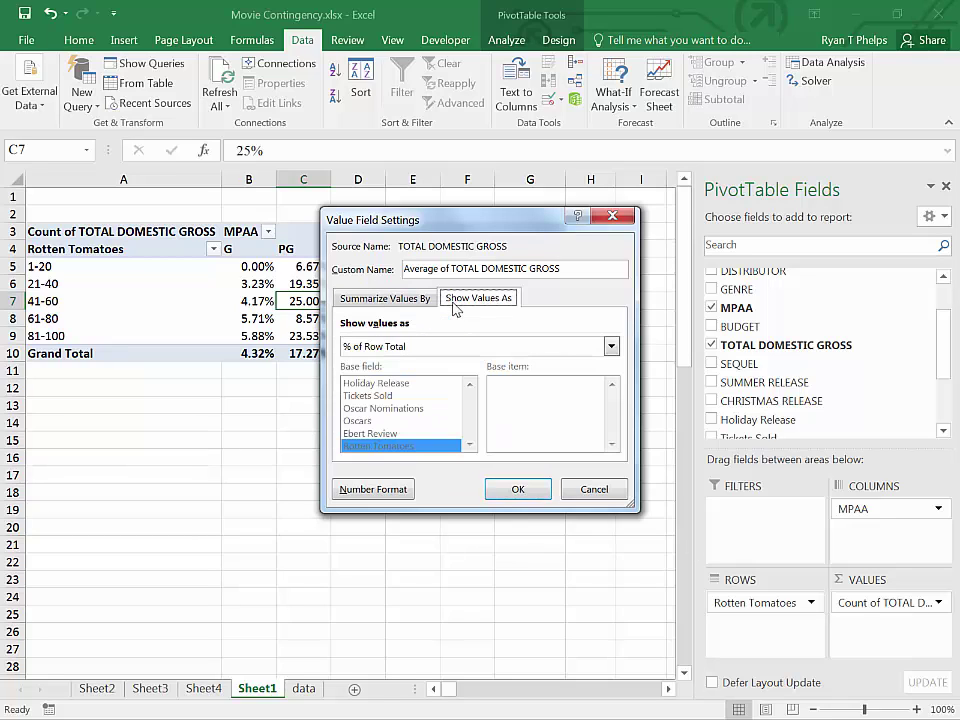
pyautogui.click(448, 346)
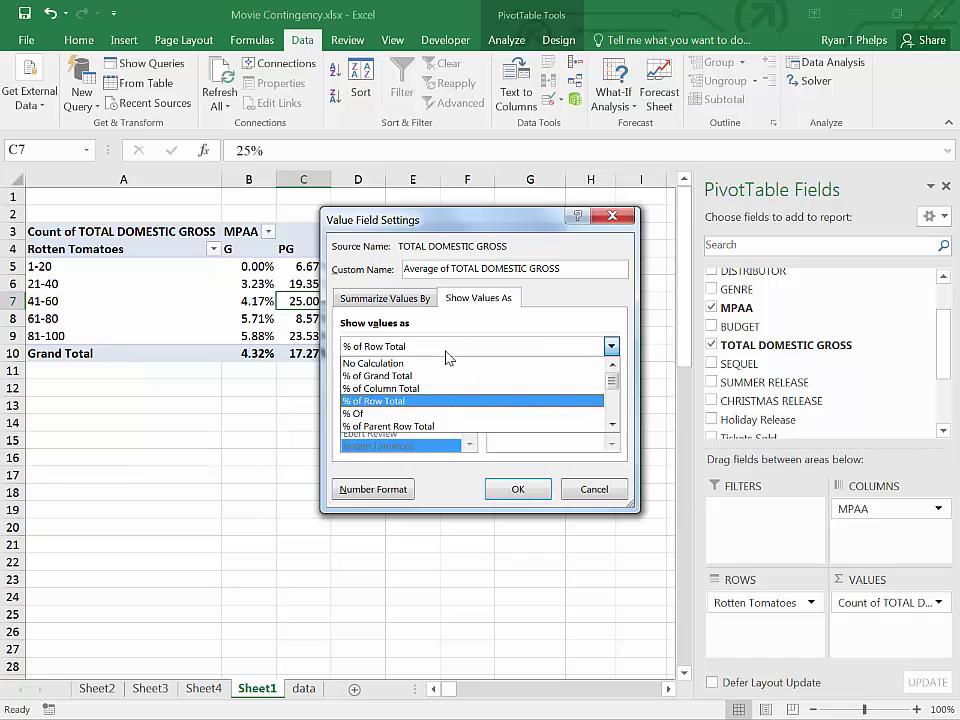
pyautogui.click(359, 365)
pyautogui.click(510, 490)
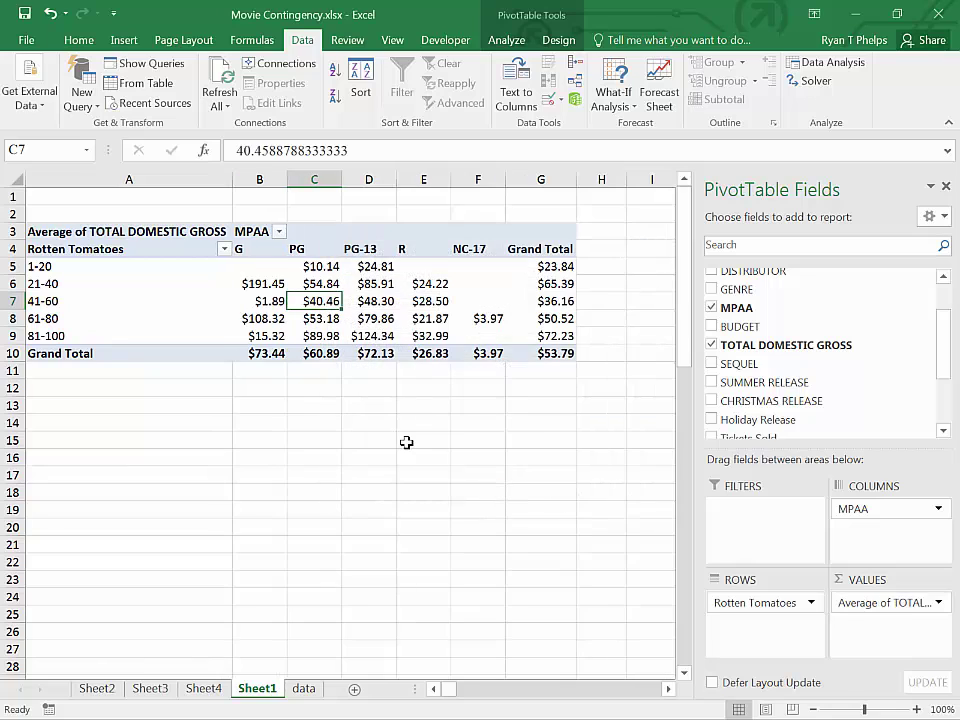
# Step: Drill into the $191.45 G, 21-40 average to list its Cars 2 record on Sheet5
pyautogui.click(257, 283)
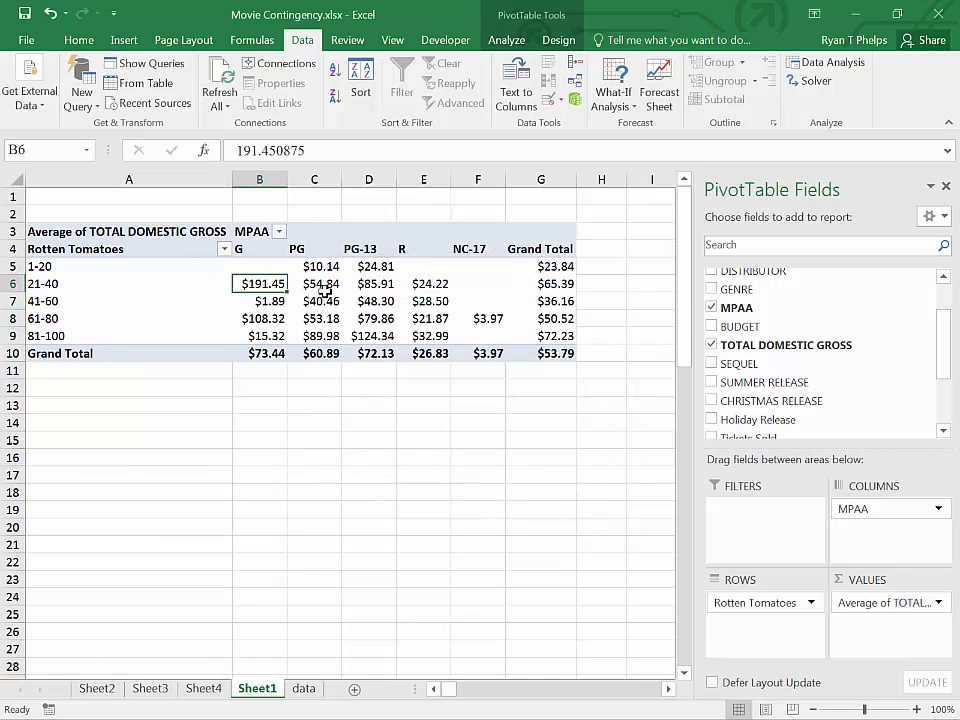
pyautogui.moveTo(268, 285)
pyautogui.doubleClick(264, 284)
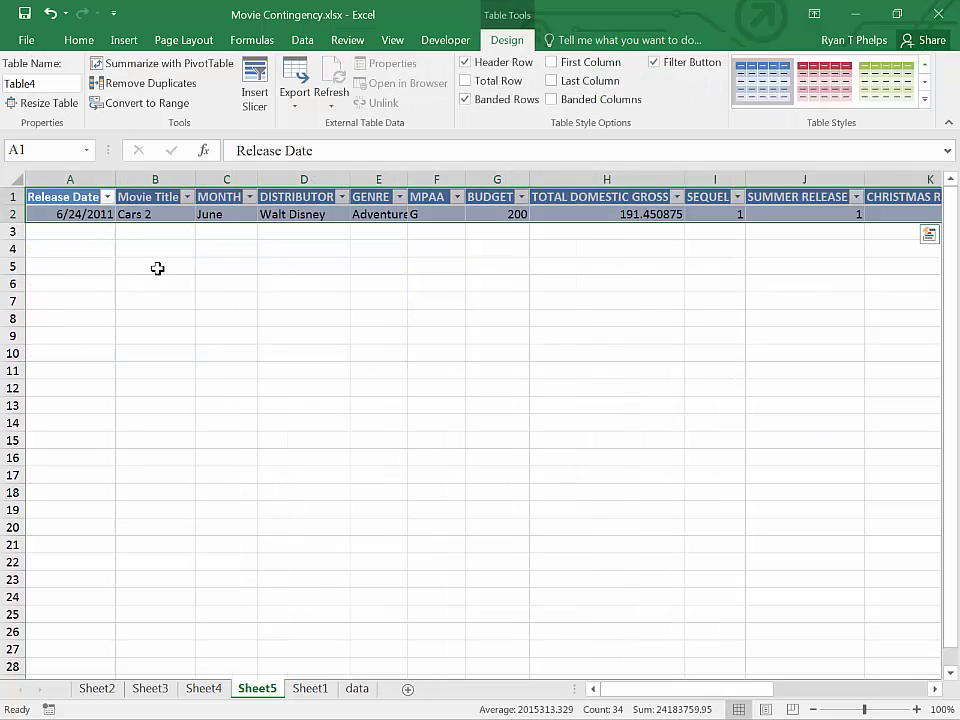
# Step: Return to the Sheet1 pivot and check the 61-80 and Grand Total averages
pyautogui.click(310, 688)
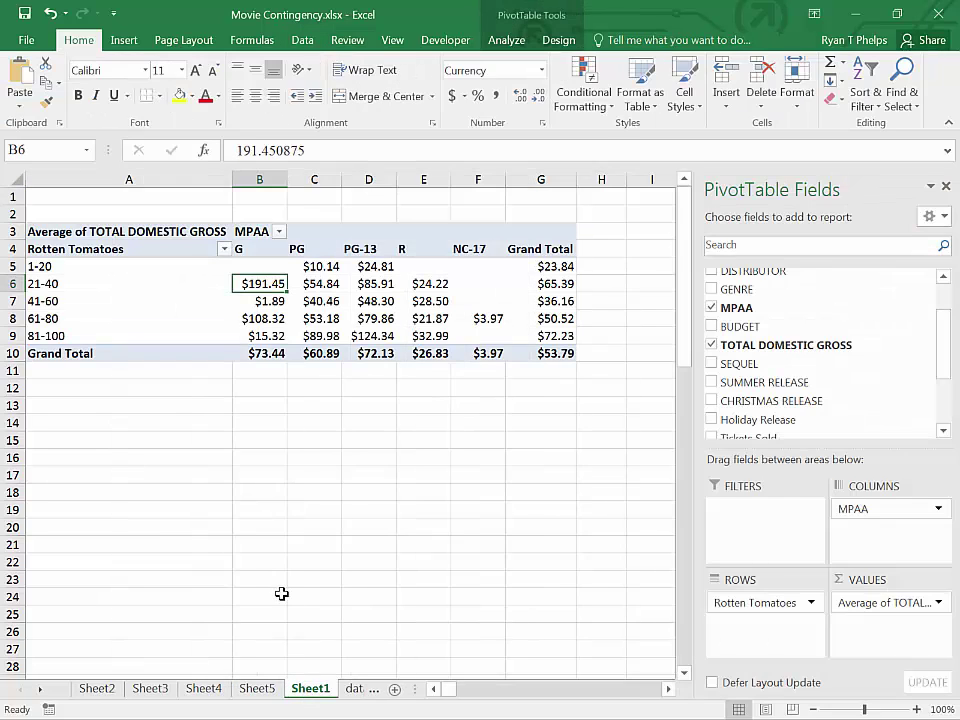
pyautogui.click(266, 319)
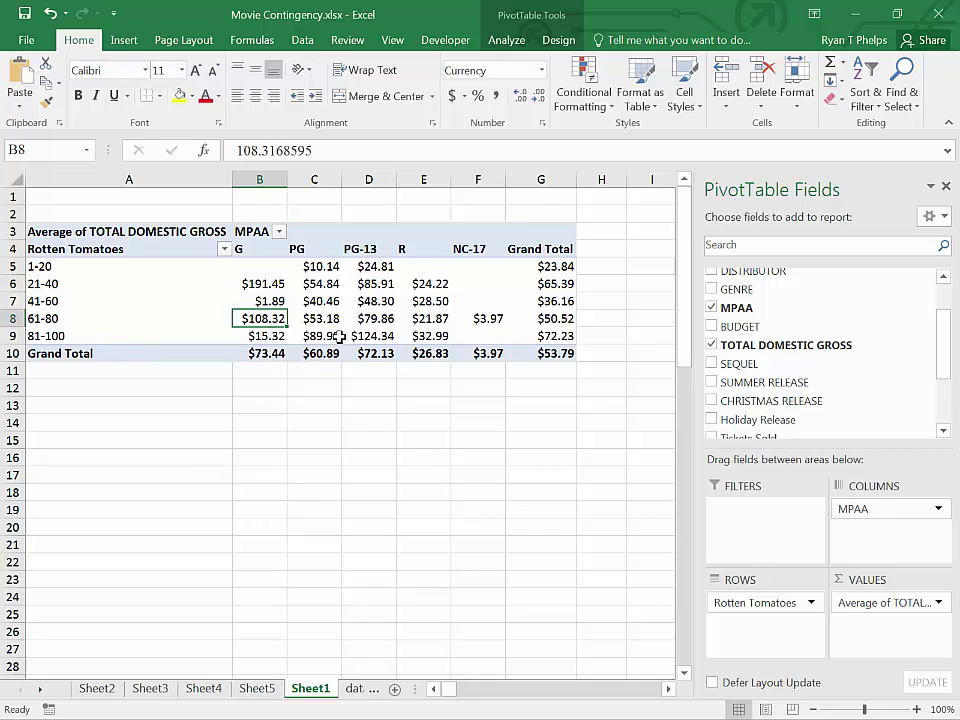
pyautogui.click(330, 318)
pyautogui.click(281, 354)
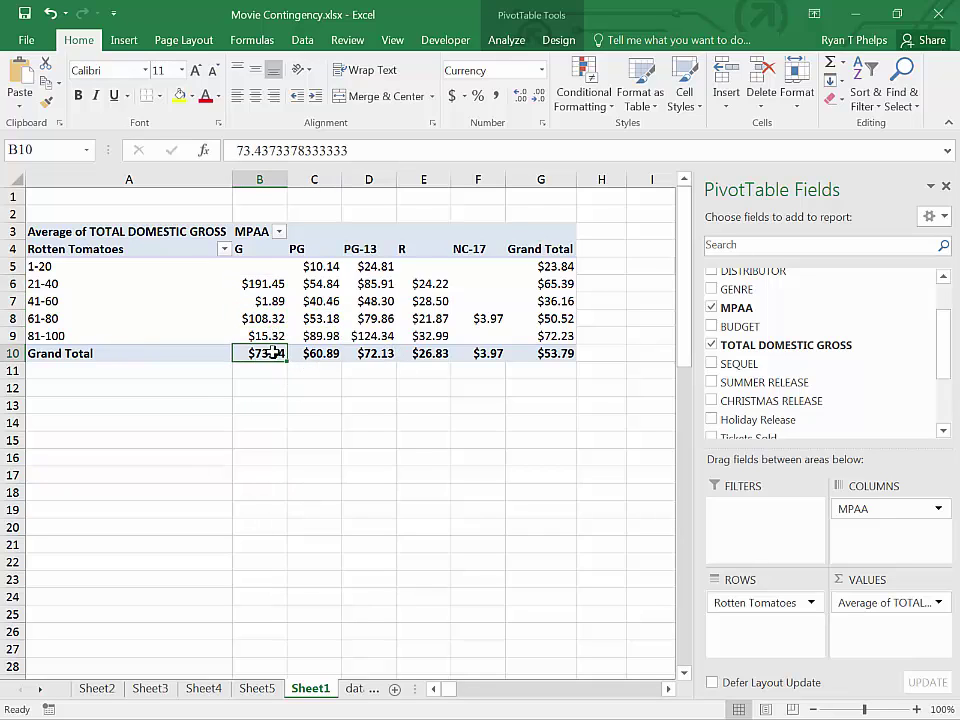
pyautogui.click(310, 355)
pyautogui.click(371, 355)
pyautogui.click(424, 355)
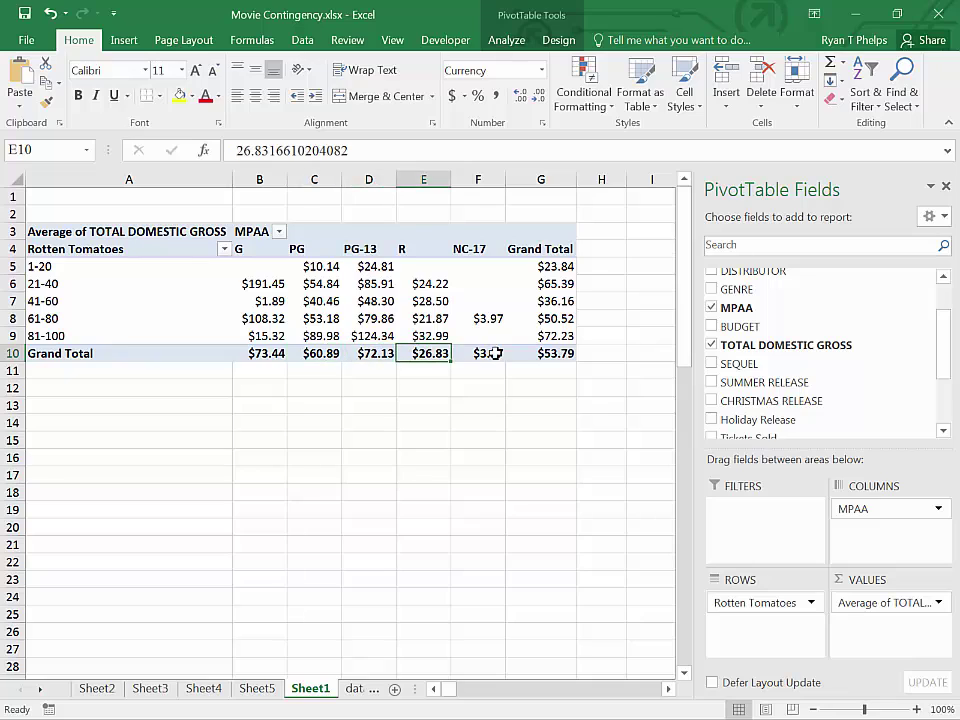
pyautogui.click(246, 356)
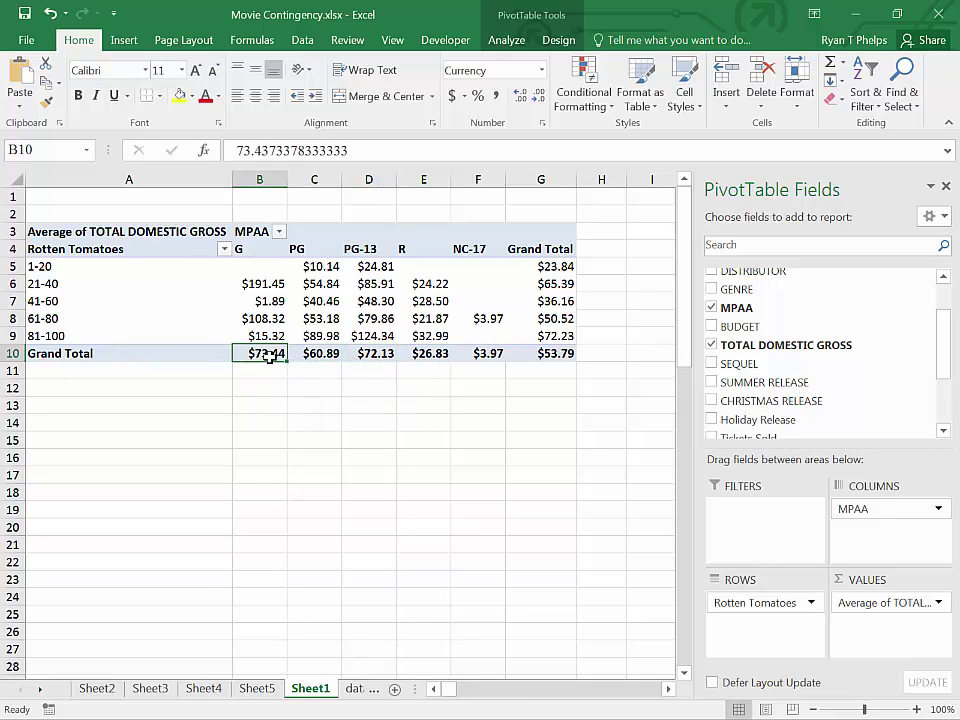
pyautogui.moveTo(268, 354)
pyautogui.click(362, 354)
pyautogui.click(314, 352)
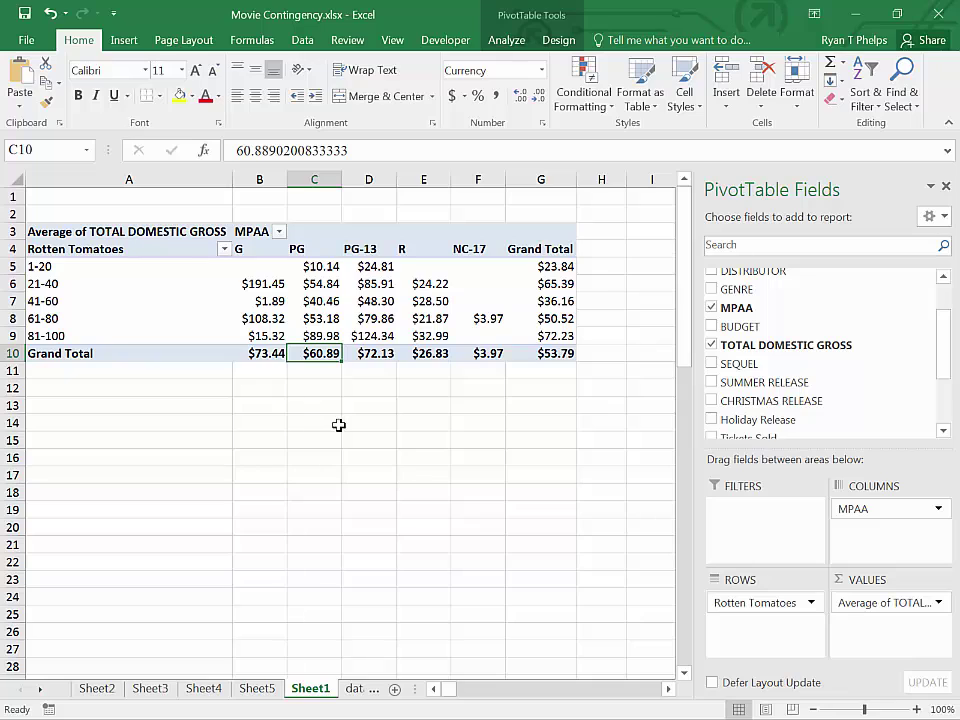
pyautogui.click(344, 318)
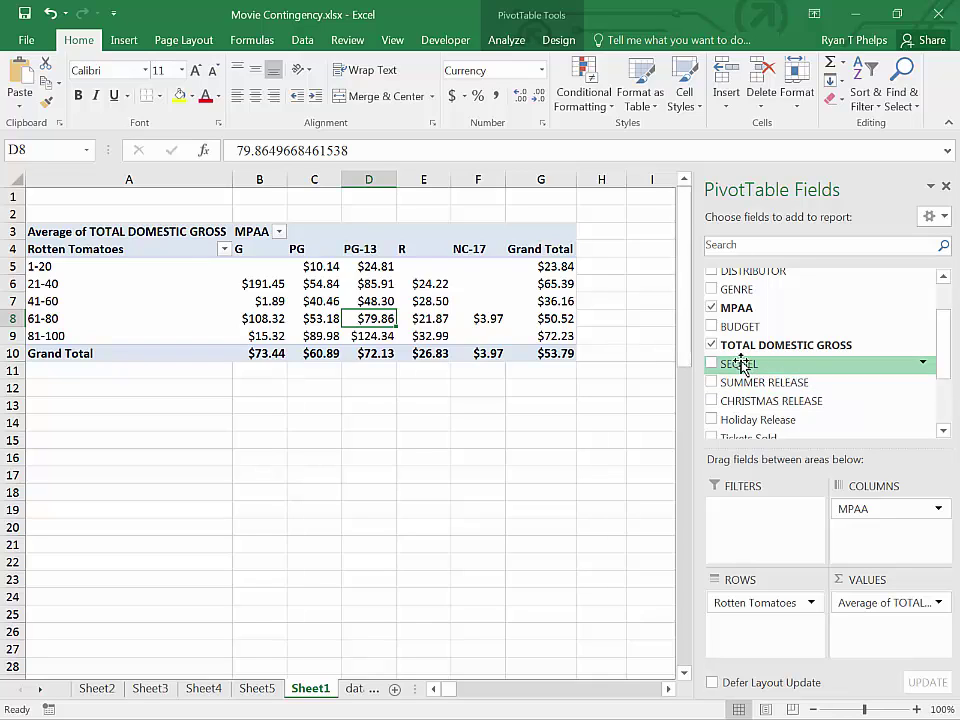
# Step: Add SEQUEL to Columns below MPAA, close the field list, and narrow column A
pyautogui.moveTo(741, 366); pyautogui.dragTo(868, 531)
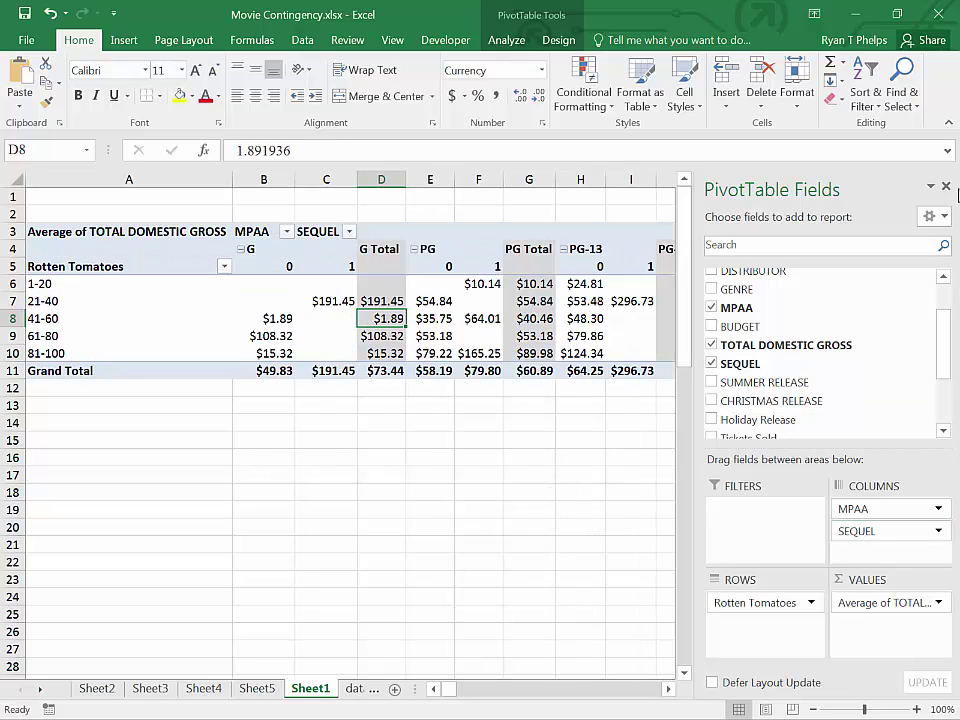
pyautogui.click(946, 188)
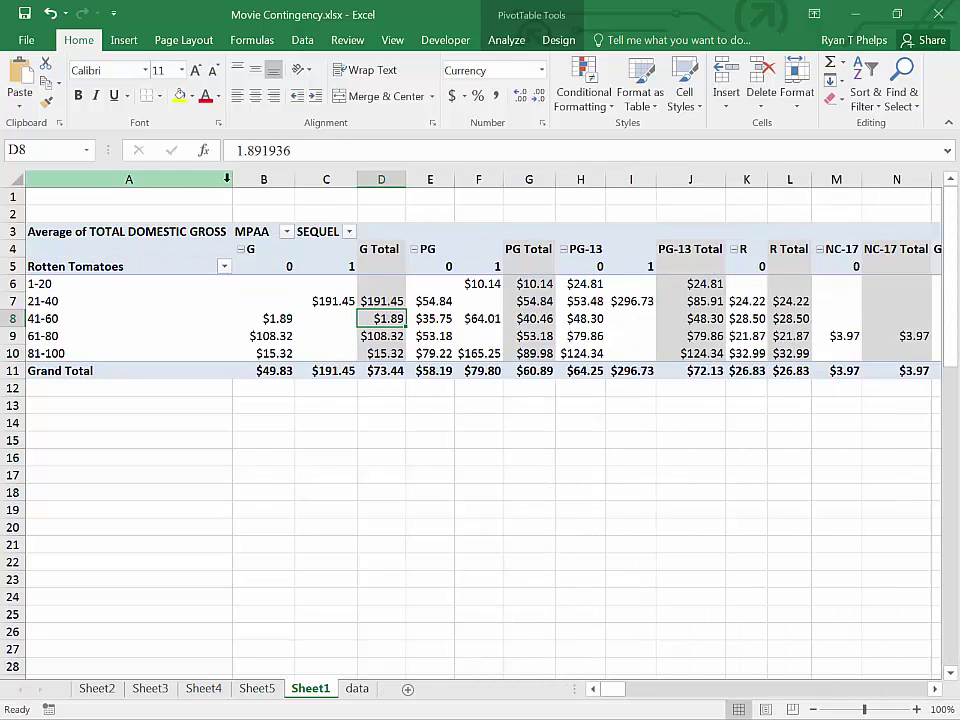
pyautogui.moveTo(229, 181); pyautogui.dragTo(146, 182)
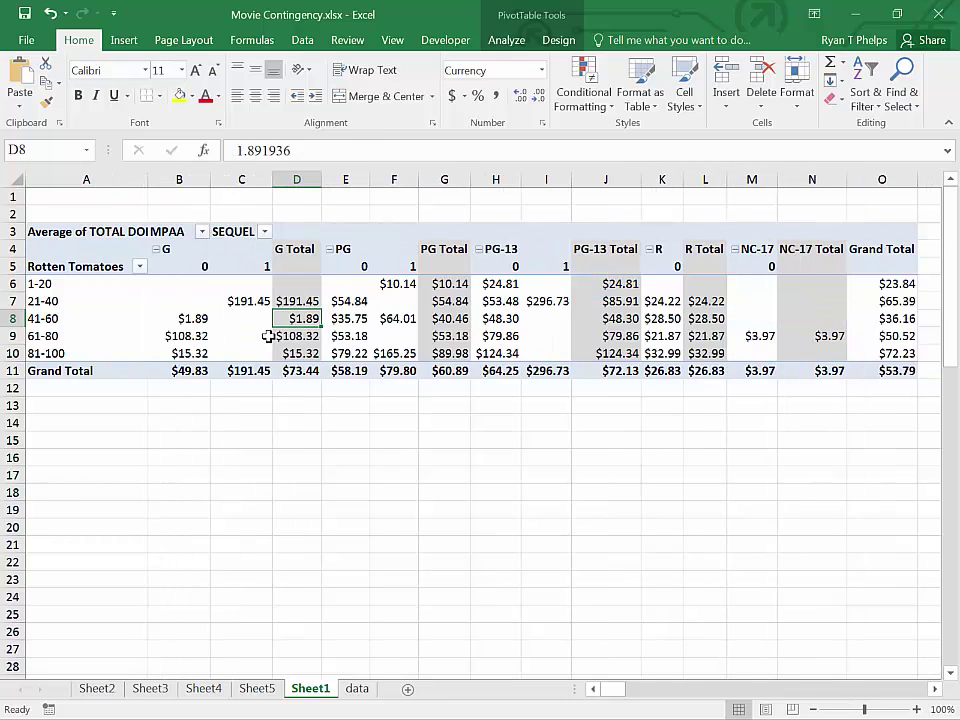
# Step: Check the G averages for 41-60 and 61-80 and the G sequel average for 21-40
pyautogui.click(191, 318)
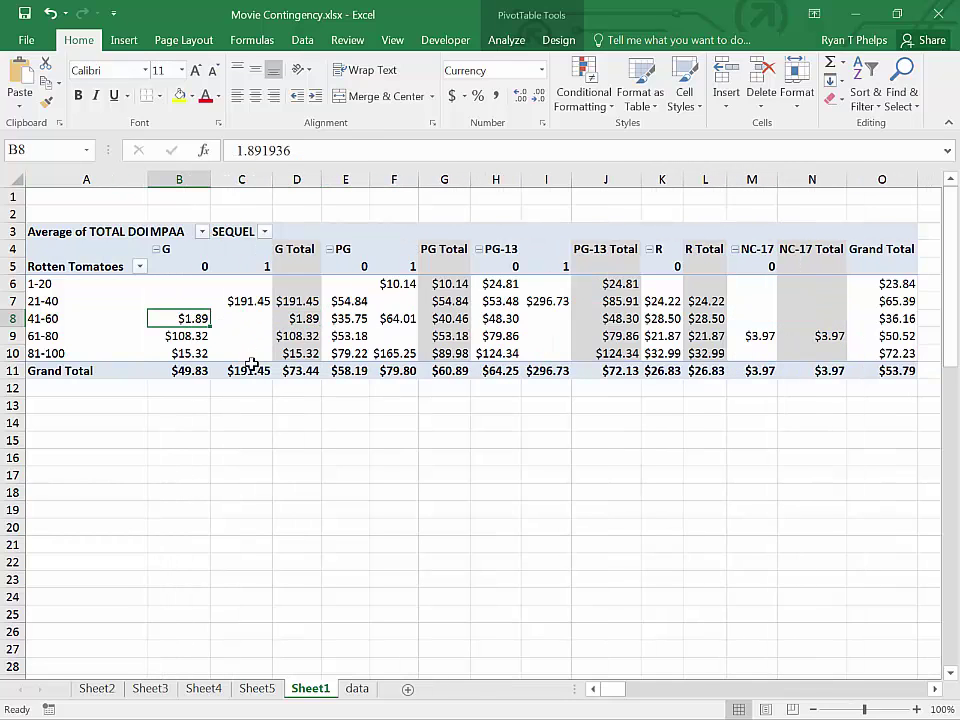
pyautogui.click(190, 339)
pyautogui.click(190, 318)
pyautogui.click(240, 302)
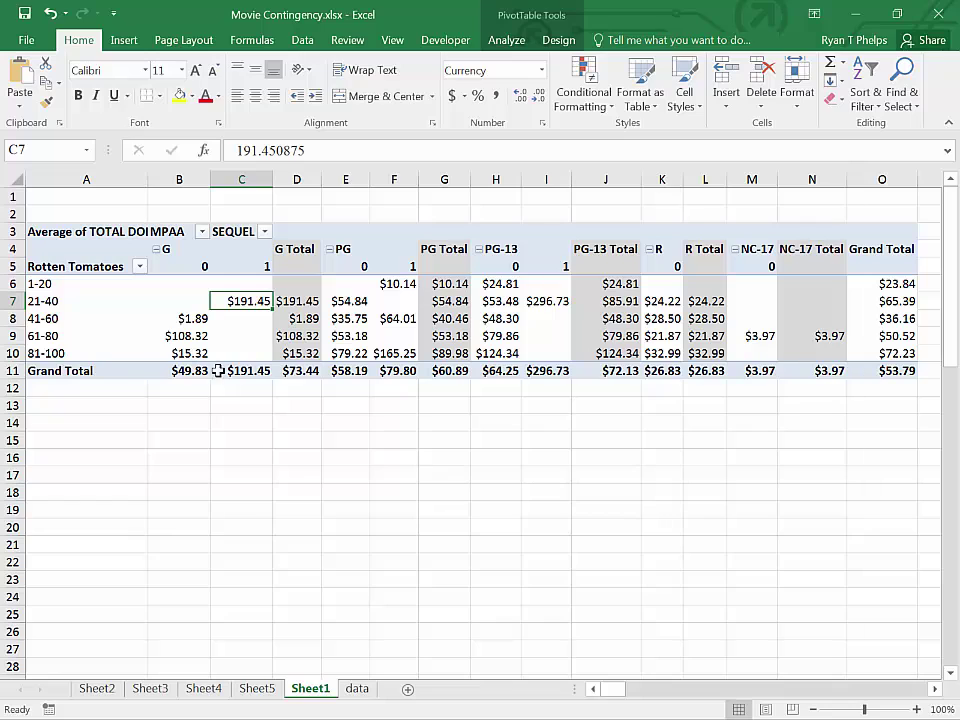
pyautogui.click(350, 353)
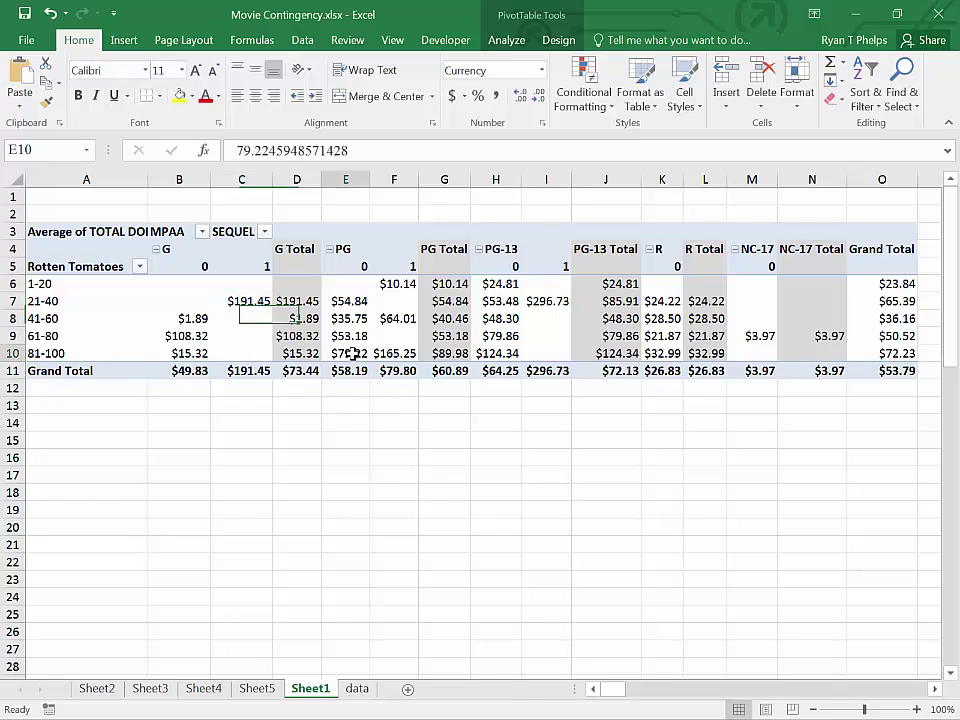
pyautogui.click(380, 353)
pyautogui.click(365, 354)
pyautogui.click(386, 356)
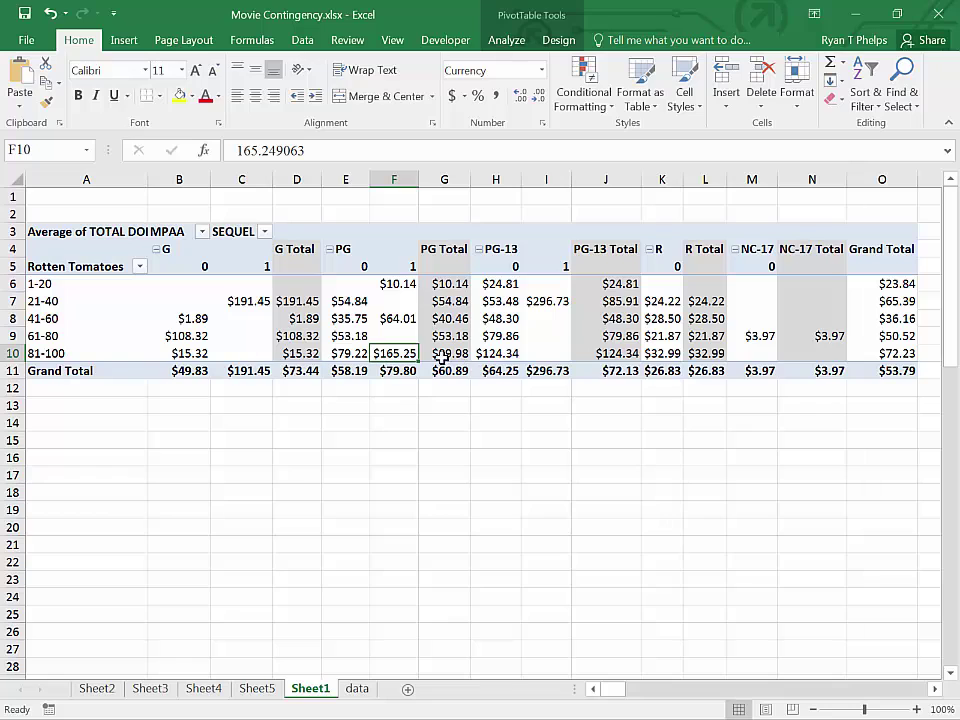
pyautogui.moveTo(403, 355)
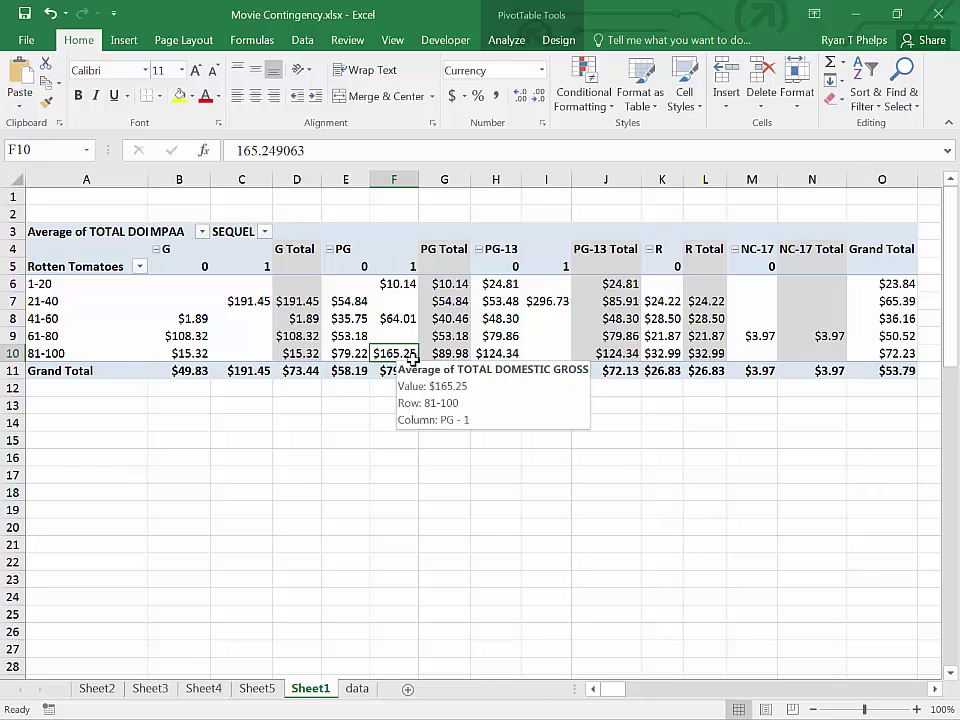
pyautogui.click(350, 354)
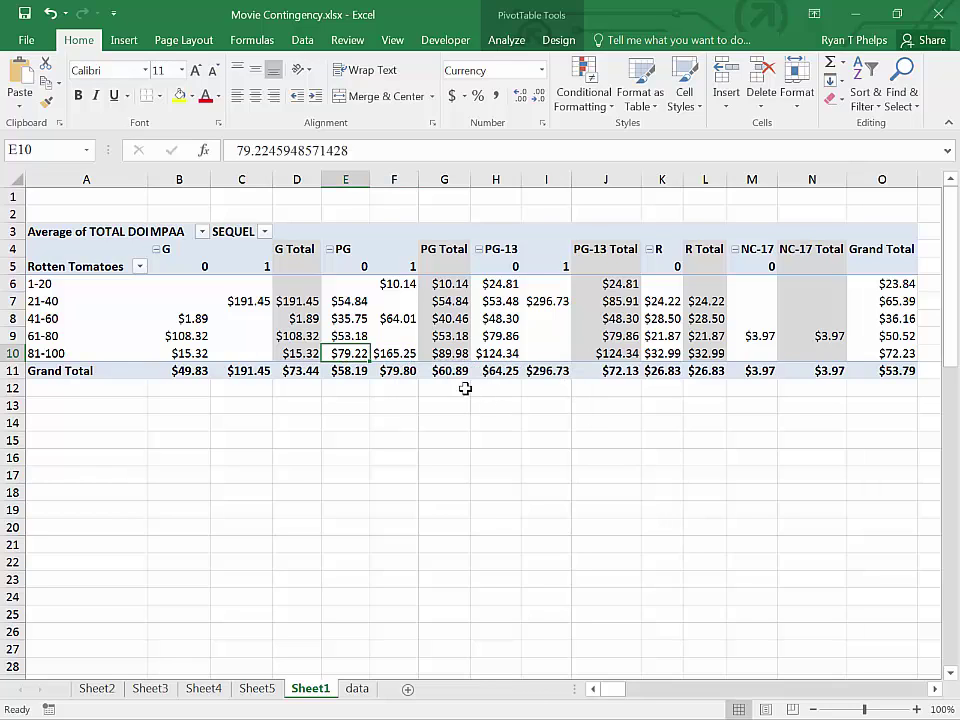
pyautogui.click(492, 355)
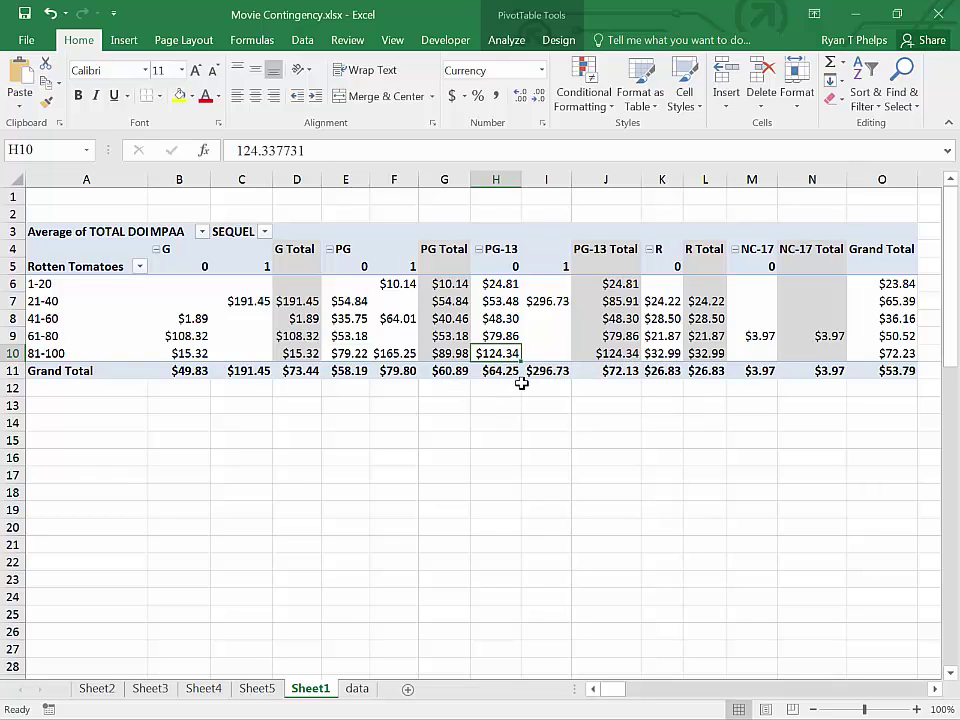
pyautogui.click(505, 302)
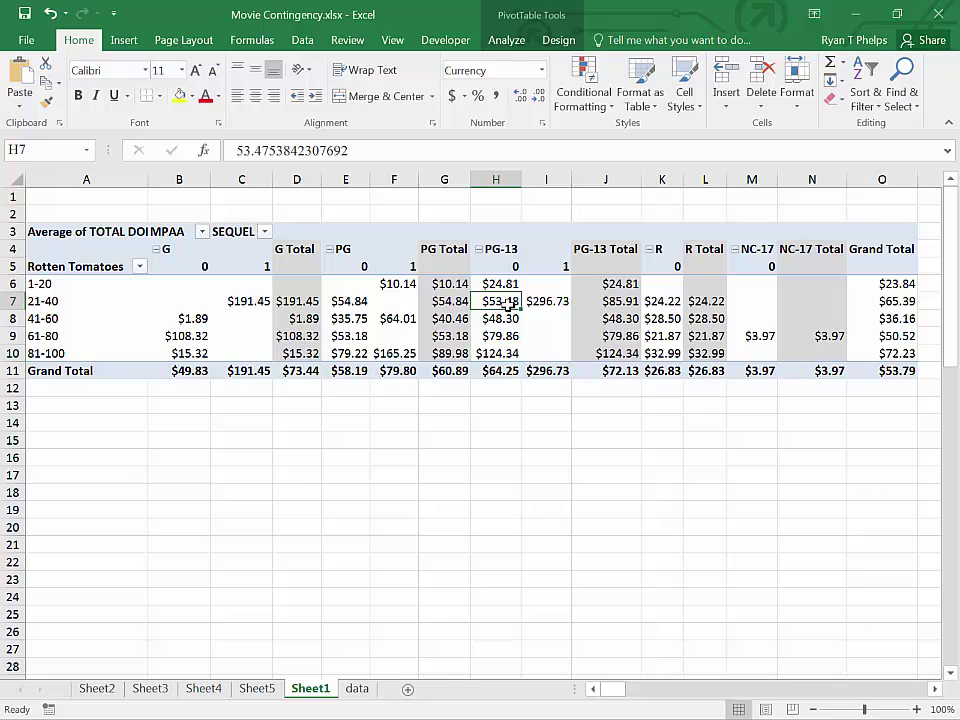
pyautogui.click(543, 302)
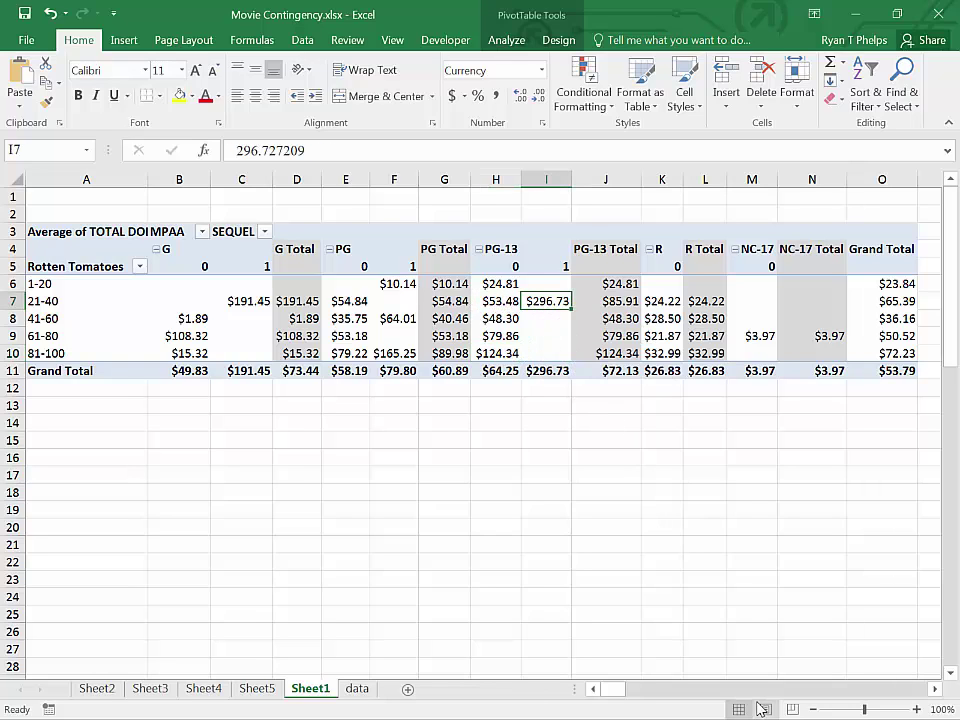
pyautogui.moveTo(619, 690)
pyautogui.mouseDown()
pyautogui.moveTo(630, 690)
pyautogui.moveTo(608, 690)
pyautogui.mouseUp()
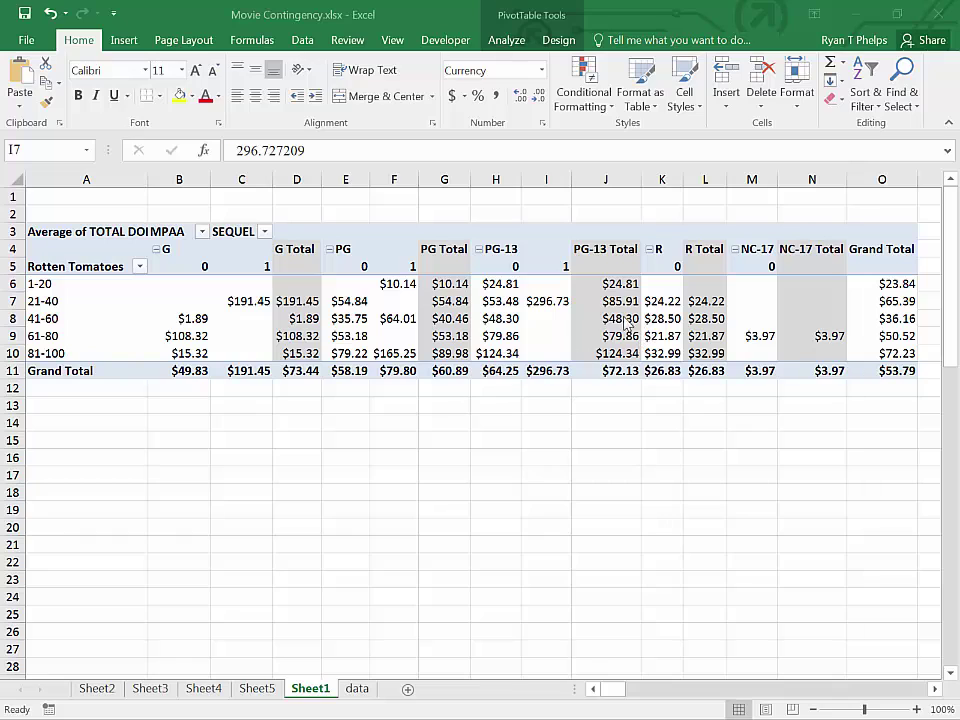
pyautogui.click(557, 307)
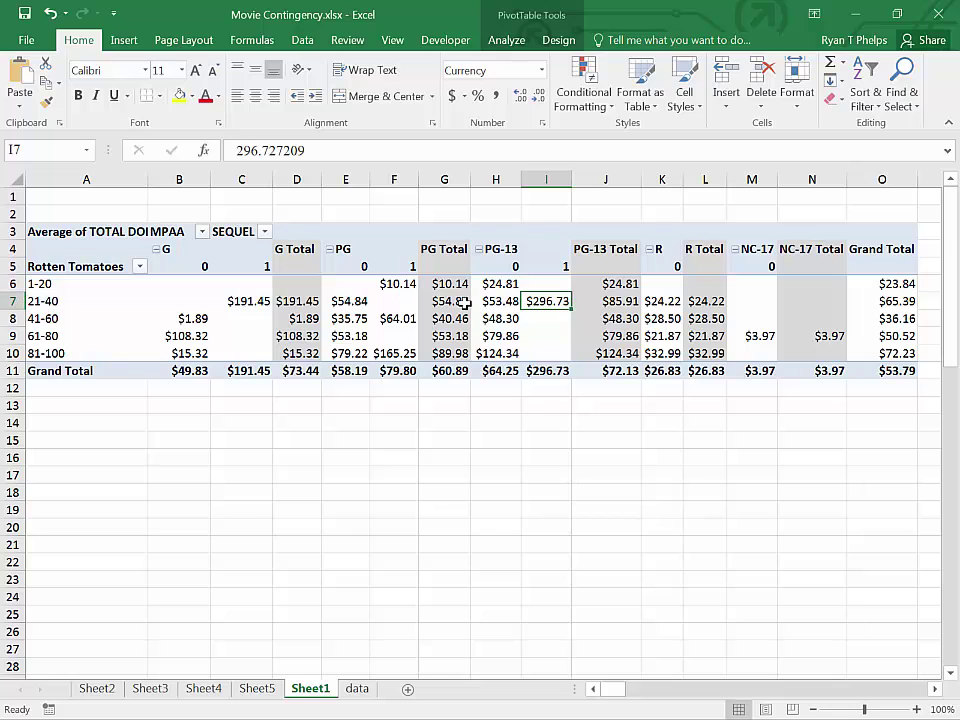
# Step: Drag SEQUEL out of Columns in the field list, close it, and check the PG 61-80 average
pyautogui.click(664, 301)
pyautogui.rightClick(666, 301)
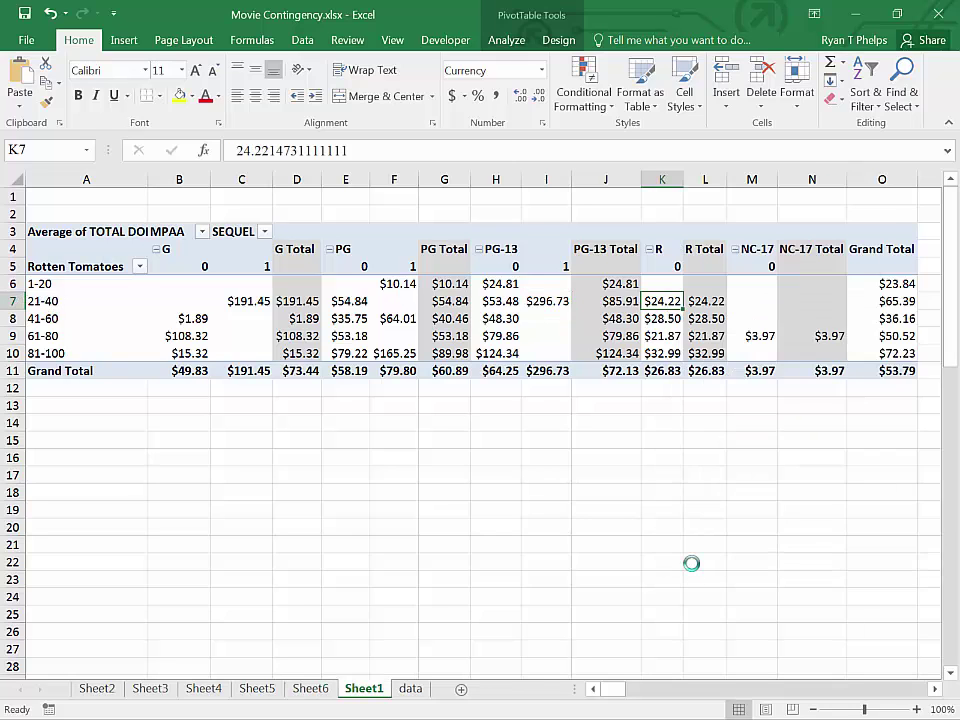
pyautogui.click(691, 565)
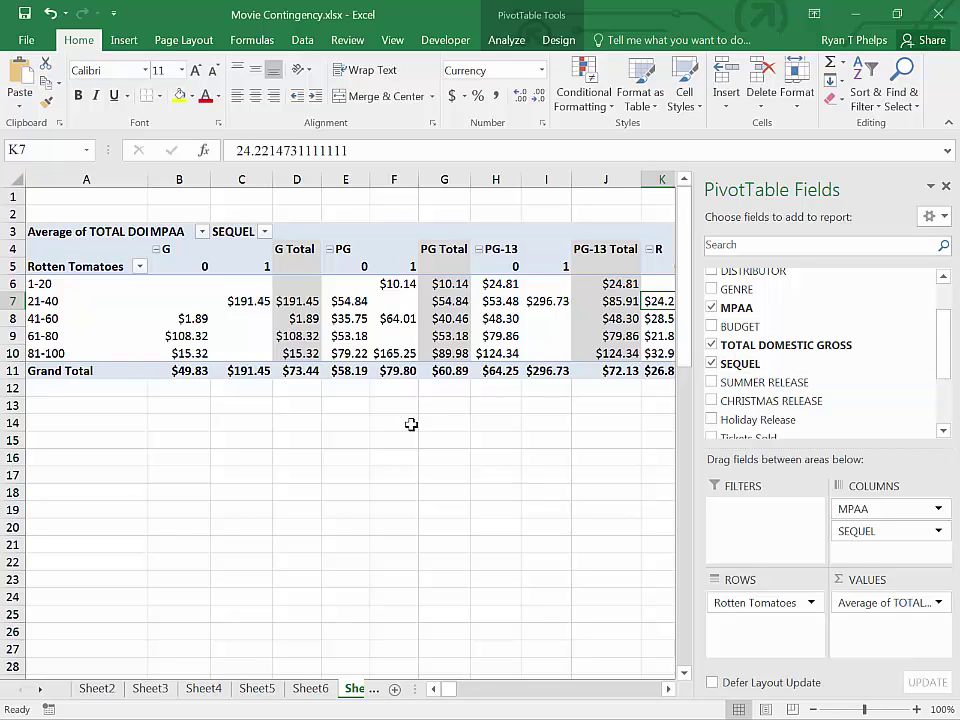
pyautogui.moveTo(883, 536); pyautogui.dragTo(520, 527)
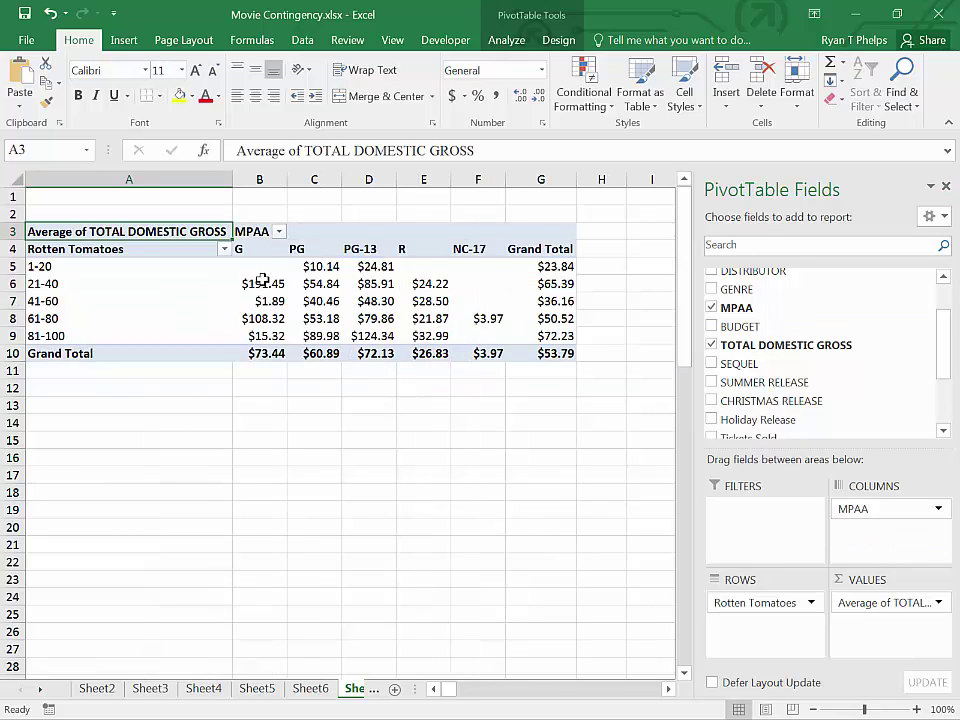
pyautogui.click(945, 187)
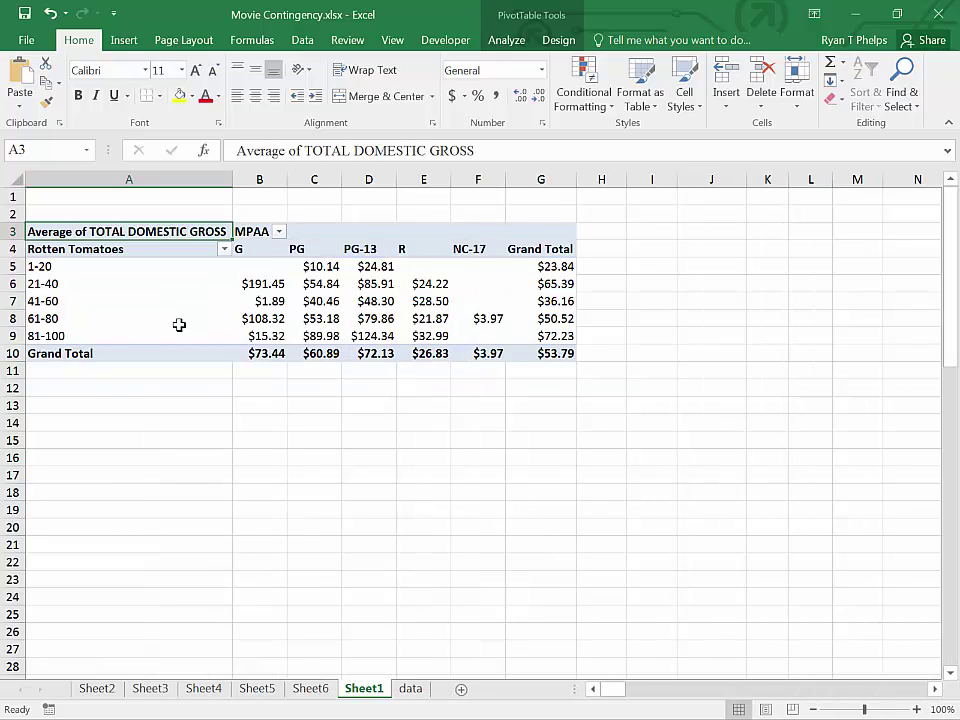
pyautogui.click(197, 311)
pyautogui.click(330, 316)
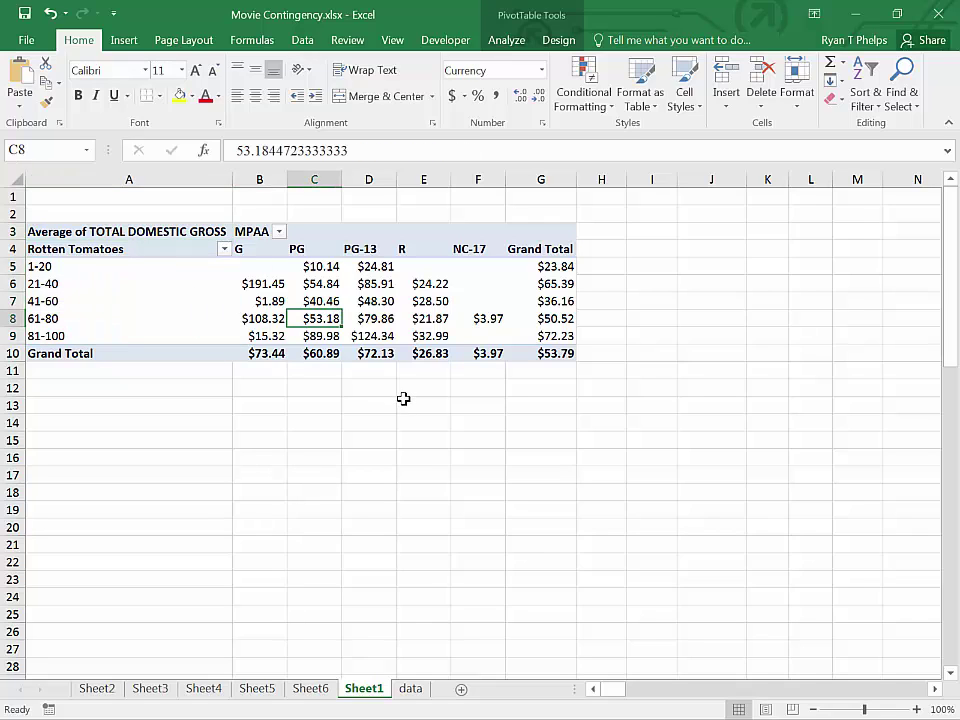
# Step: Look over the Data ribbon's refresh commands and the source data sheet, then return to Sheet1
pyautogui.click(331, 297)
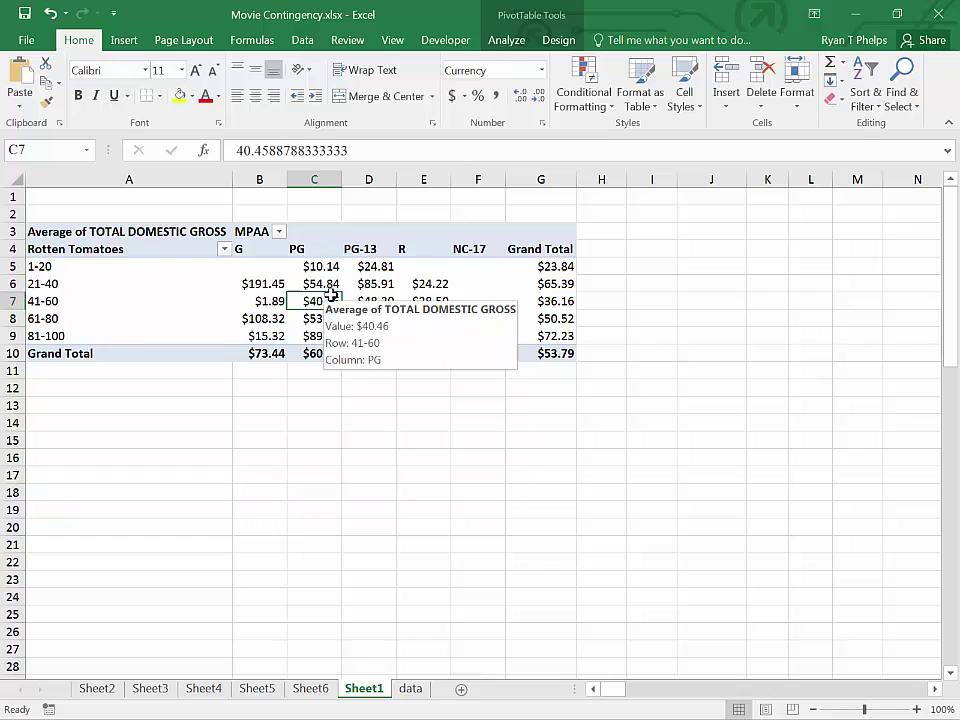
pyautogui.click(302, 42)
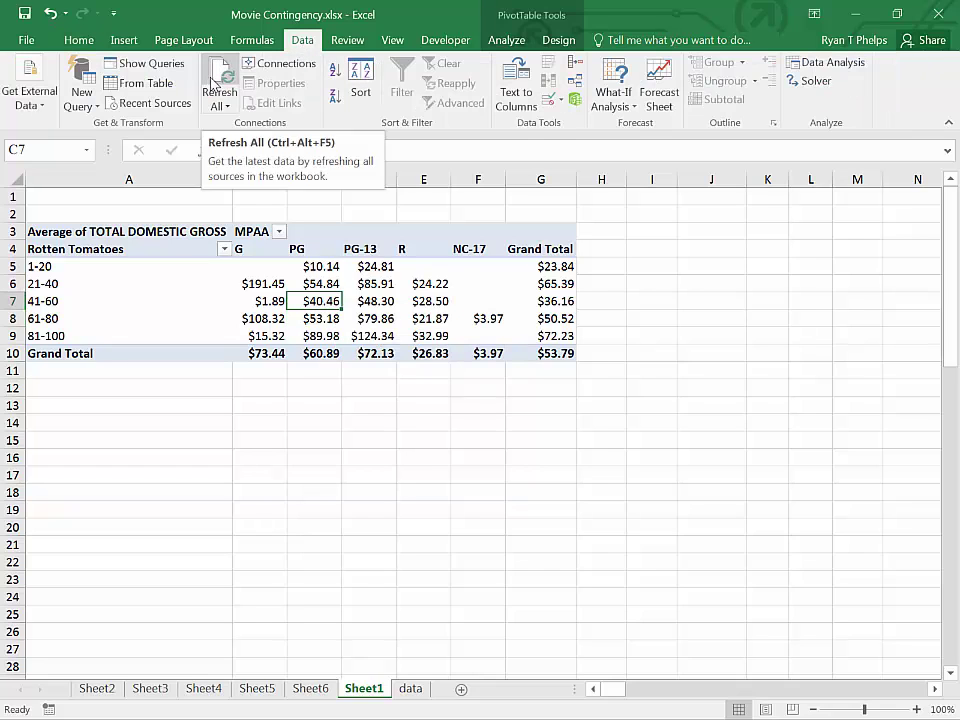
pyautogui.click(209, 322)
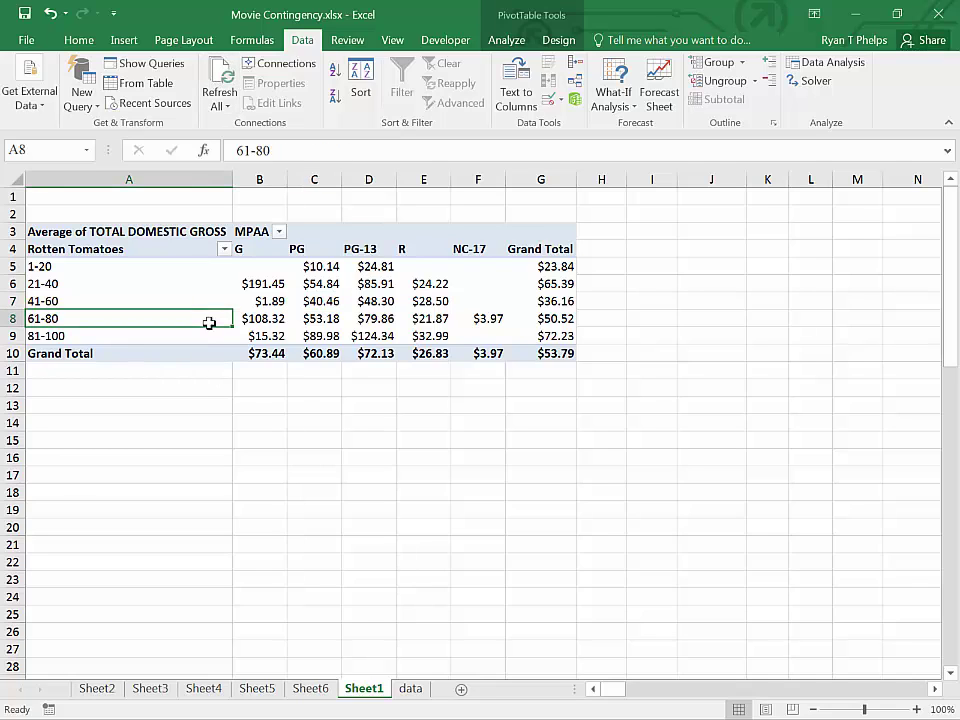
pyautogui.click(405, 690)
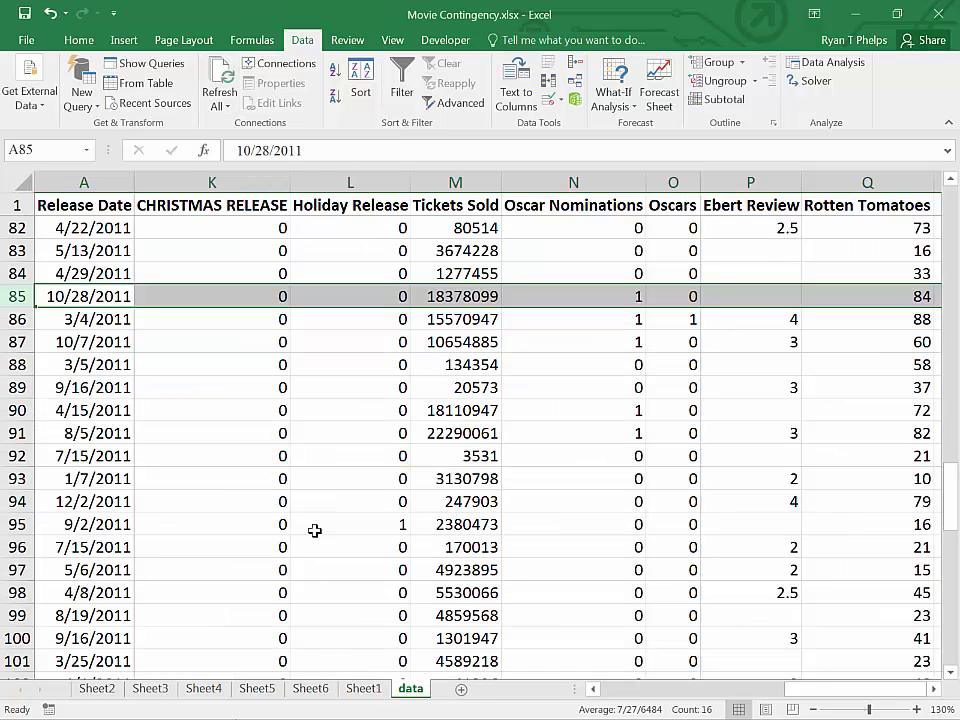
pyautogui.click(363, 689)
pyautogui.press('Up')
pyautogui.press('Up')
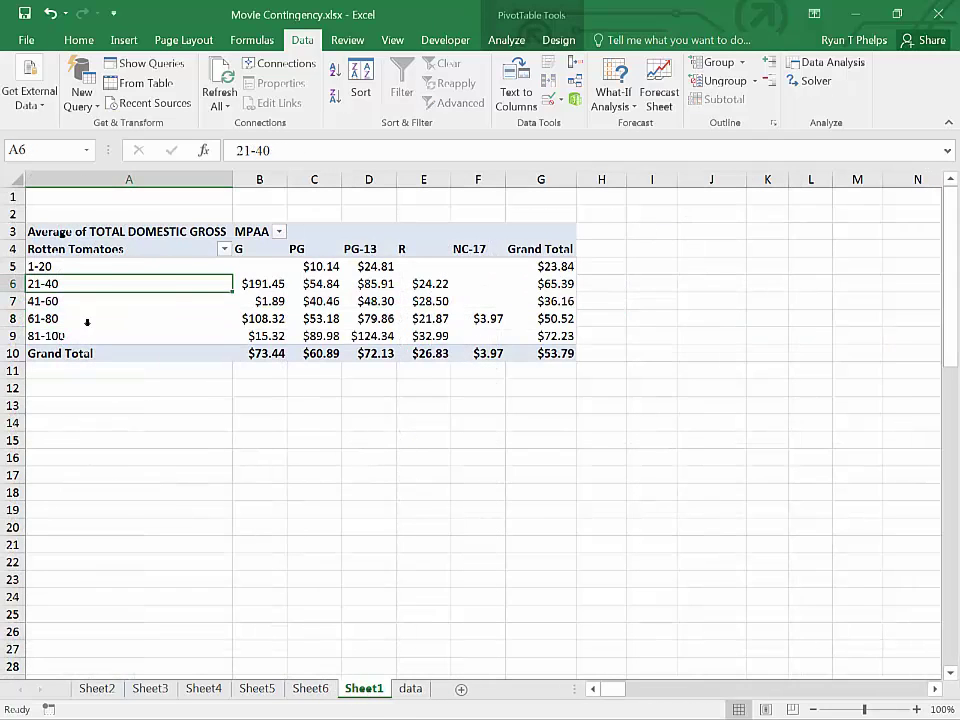
# Step: Enable 'Refresh data when opening the file' on the Data page of PivotTable Options
pyautogui.rightClick(128, 274)
pyautogui.click(170, 562)
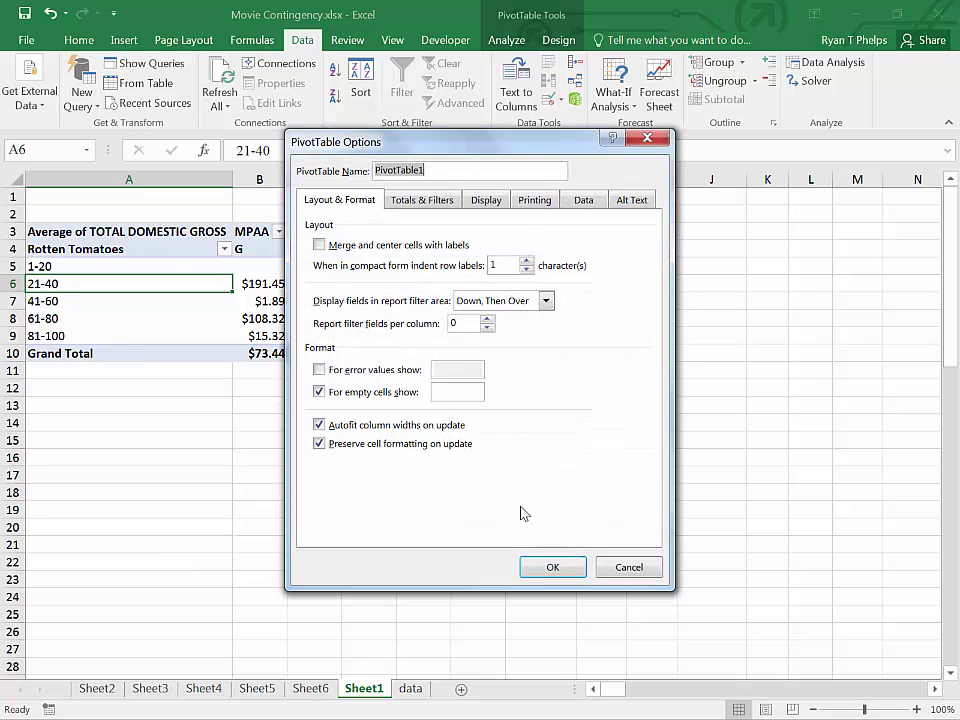
pyautogui.click(576, 203)
pyautogui.click(320, 283)
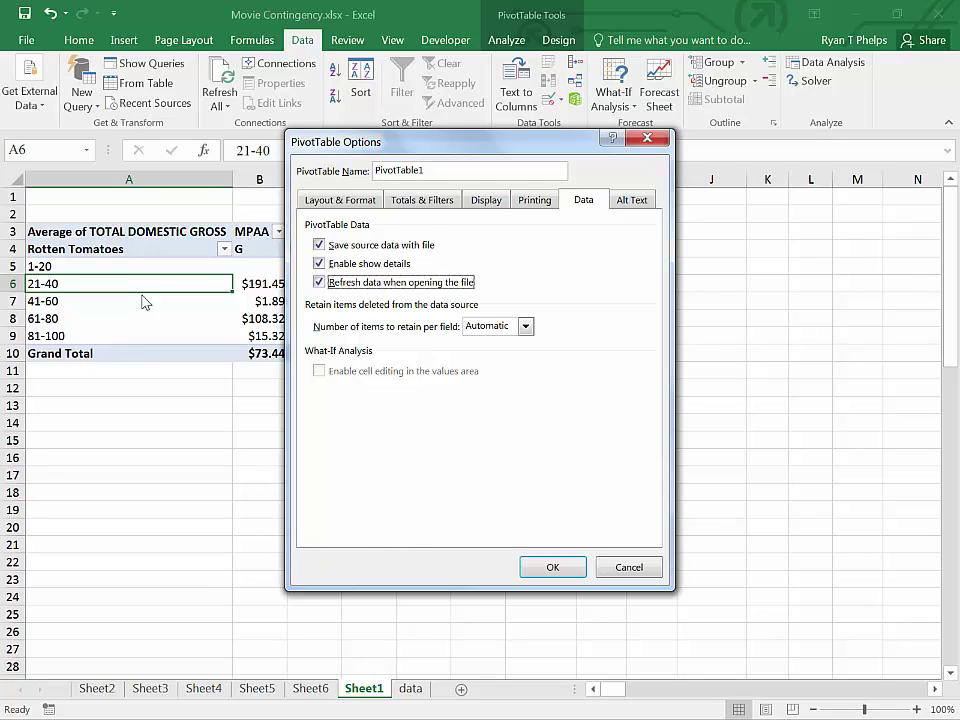
pyautogui.click(549, 566)
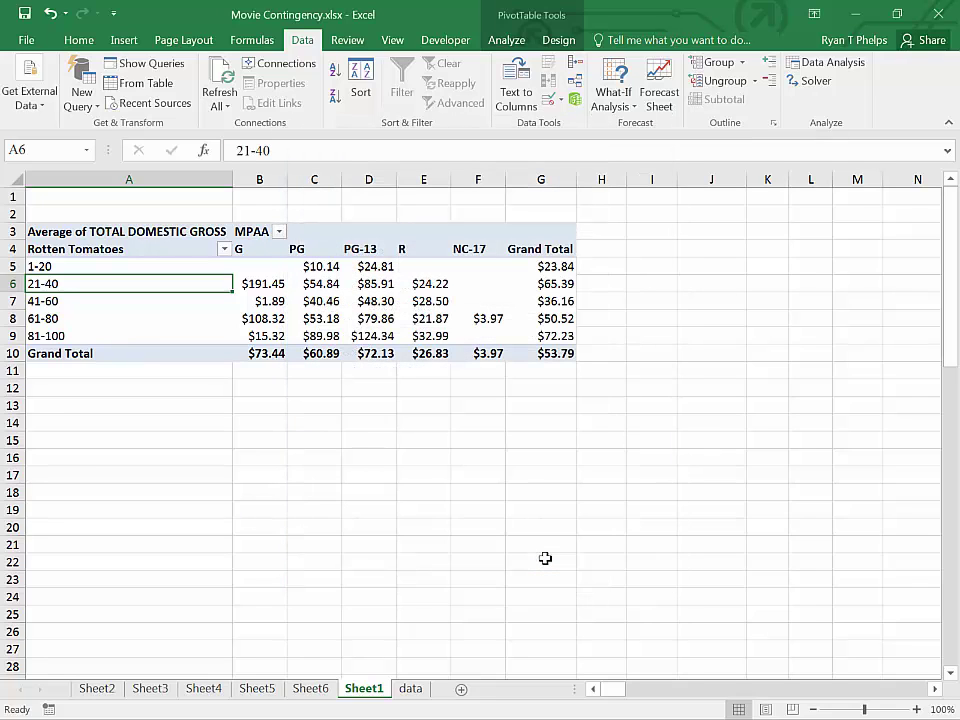